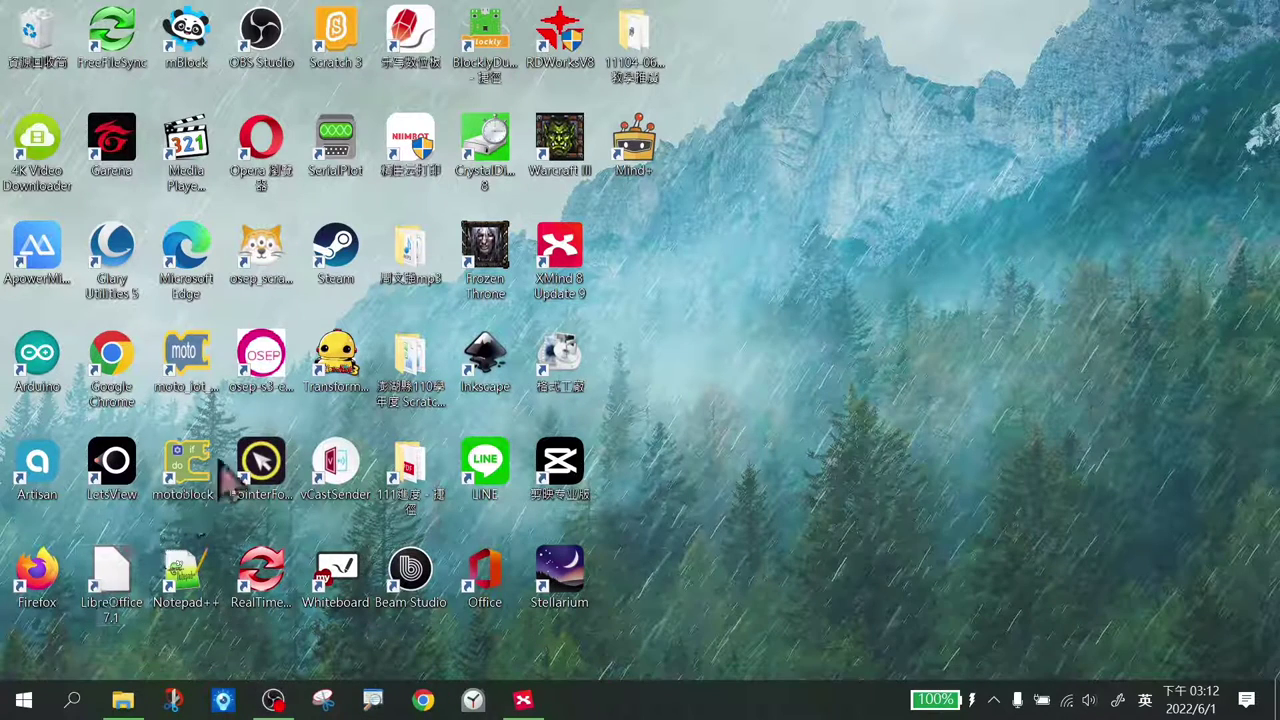
Open Google Chrome with the office profile.
{"action": "double_click", "coordinate": [124, 368]}
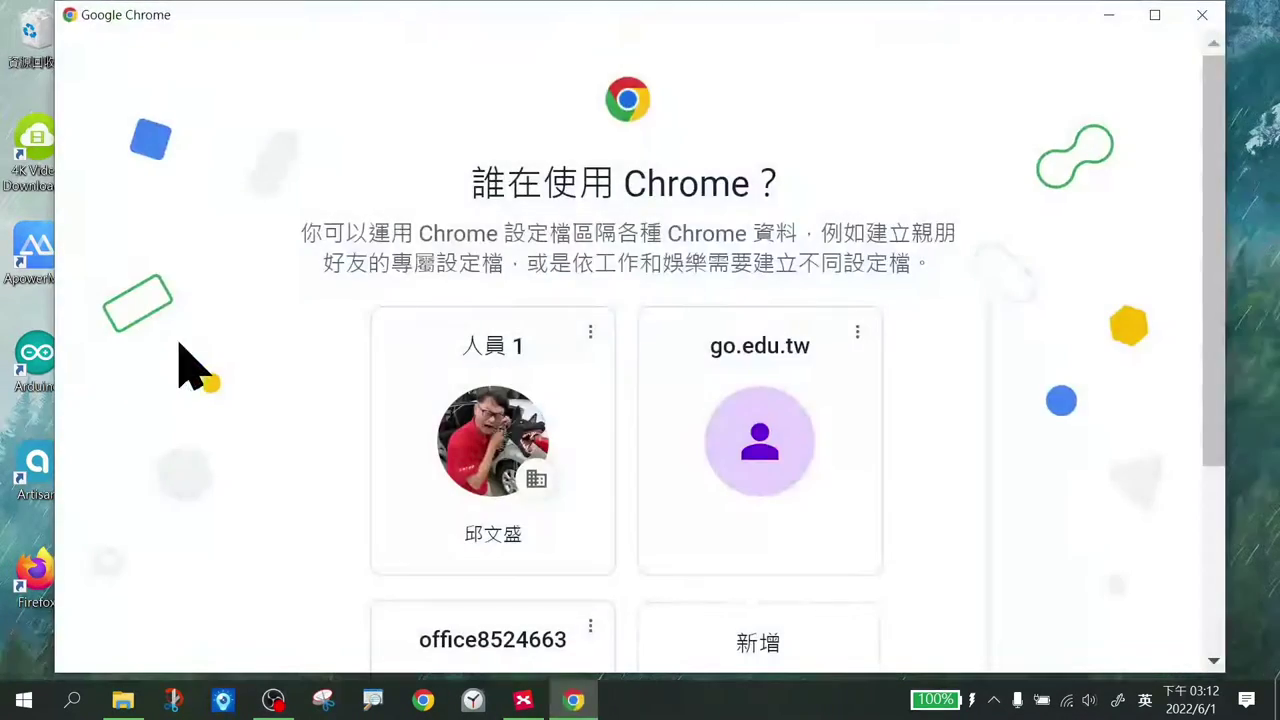
{"action": "scroll", "coordinate": [540, 540], "scroll_direction": "down", "scroll_amount": 1}
{"action": "left_click", "coordinate": [500, 643]}
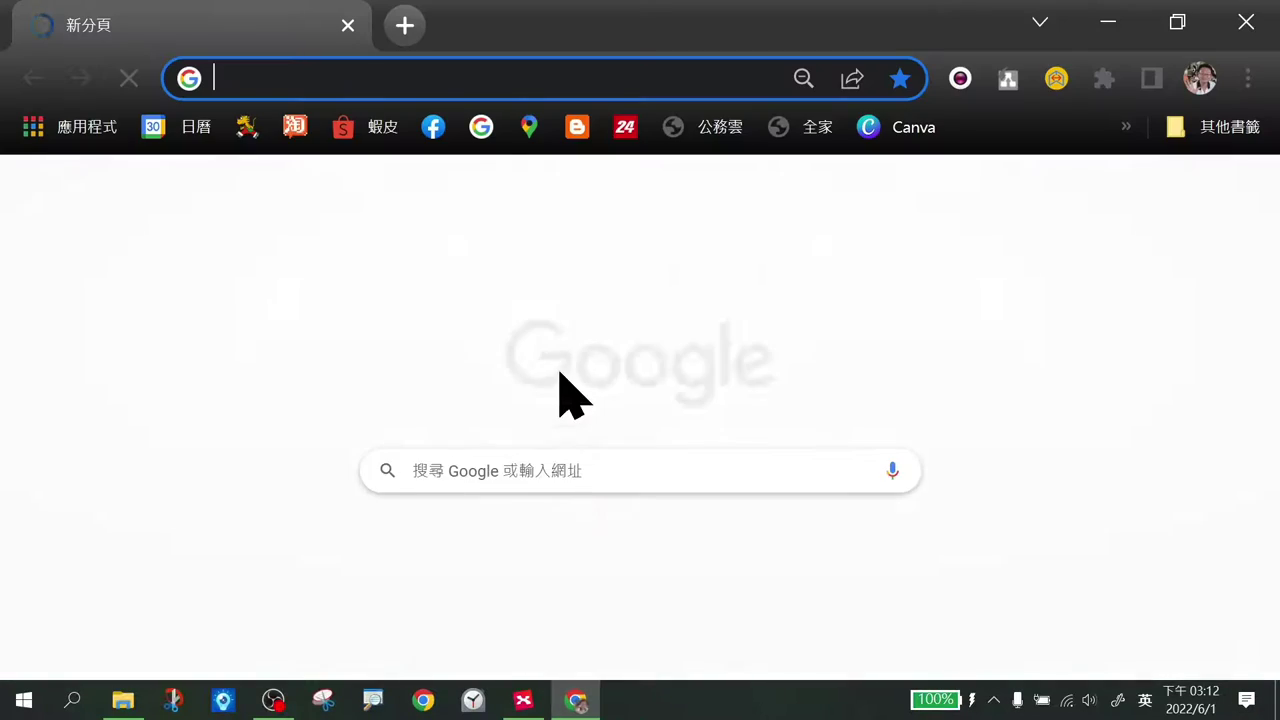
Search Google for "obs".
{"action": "left_click", "coordinate": [517, 77]}
{"action": "key", "text": "shift"}
{"action": "type", "text": "ㄟ"}
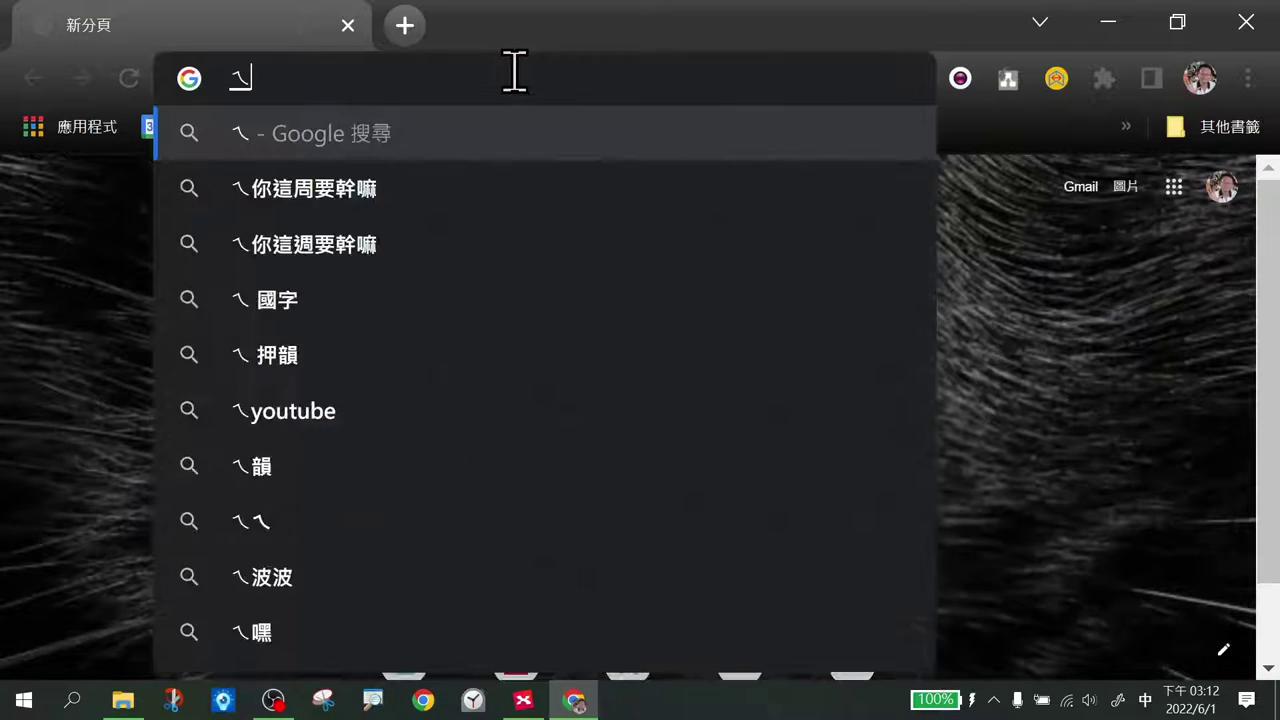
{"action": "type", "text": "b"}
{"action": "key", "text": "shift"}
{"action": "type", "text": "s"}
{"action": "key", "text": "Return"}
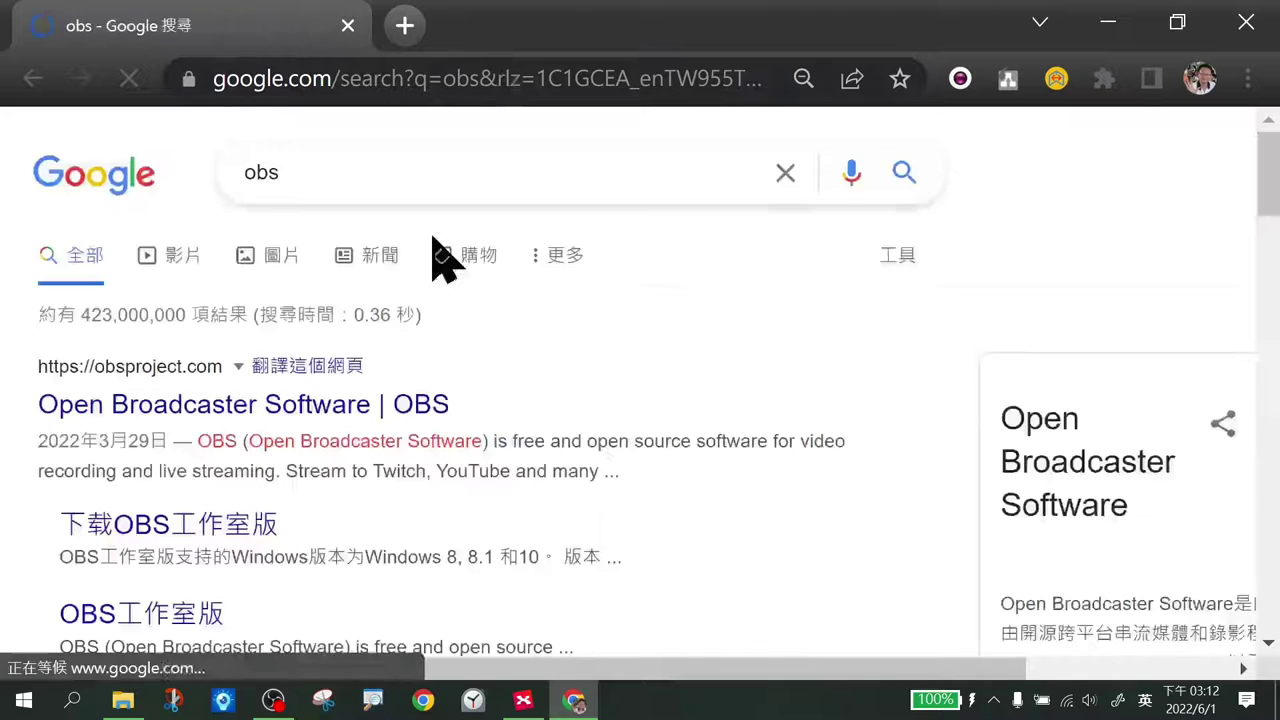
Open the Open Broadcaster Software site from the search results and go to its Download page, dismissing the translation offer.
{"action": "left_click", "coordinate": [188, 432]}
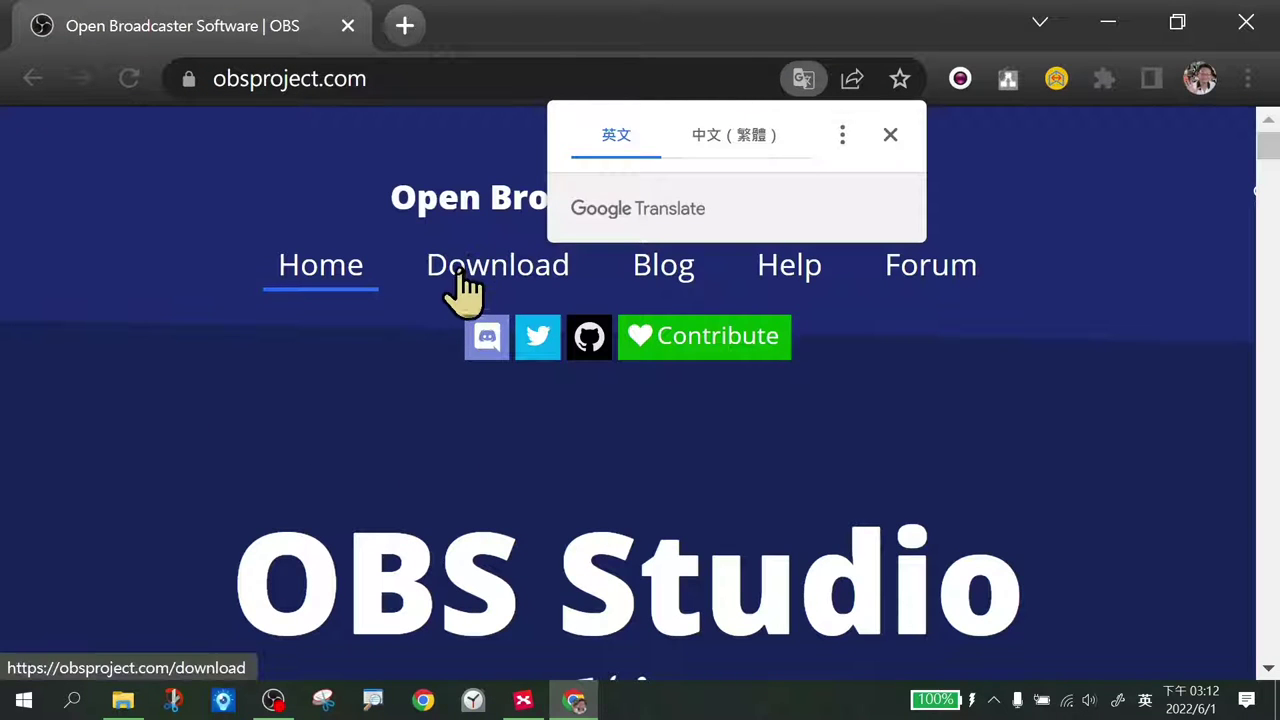
{"action": "left_click", "coordinate": [890, 135]}
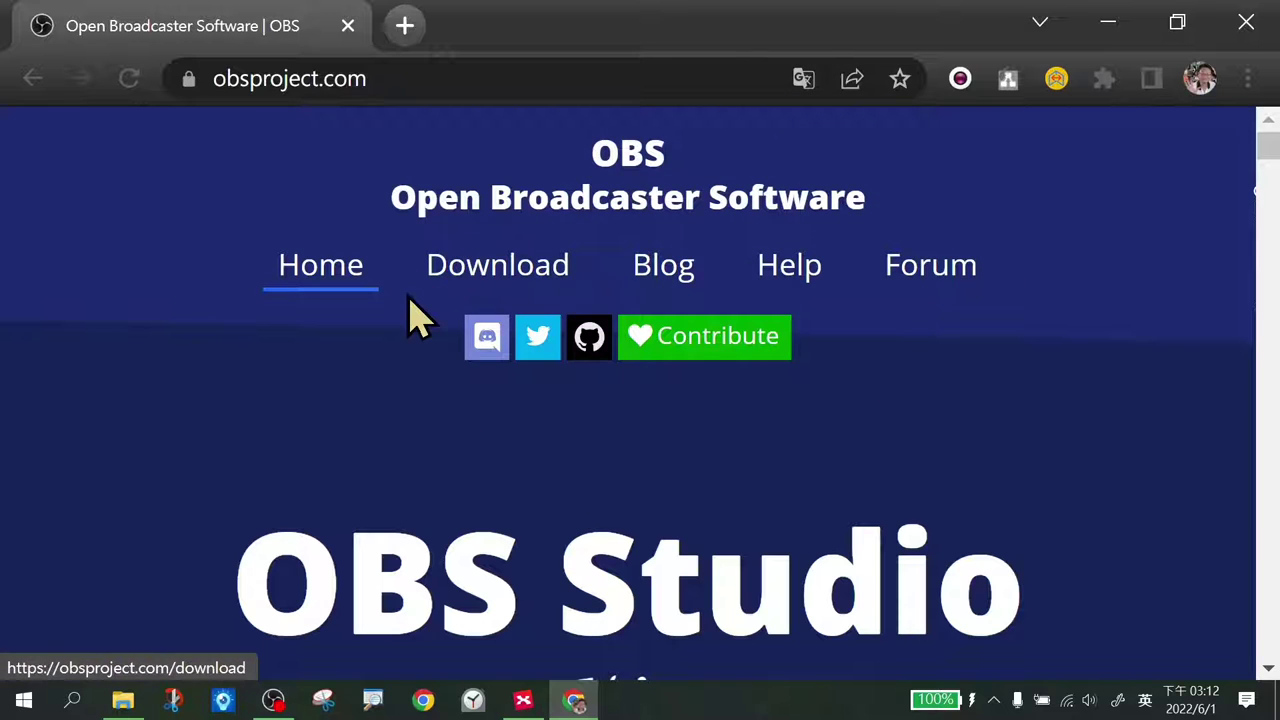
{"action": "left_click", "coordinate": [487, 279]}
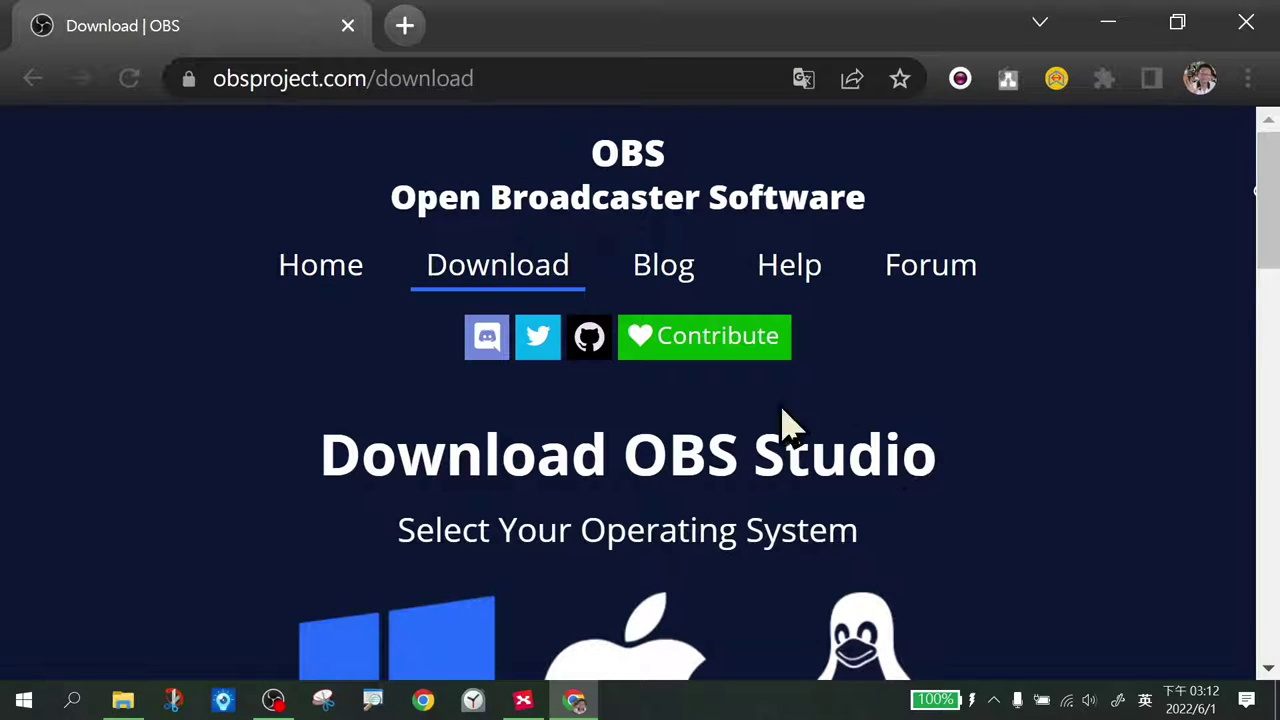
Look over the operating system choices and download options, and download the standard Windows installer of OBS Studio 27.2.4.
{"action": "scroll", "coordinate": [525, 452], "scroll_direction": "down", "scroll_amount": 10}
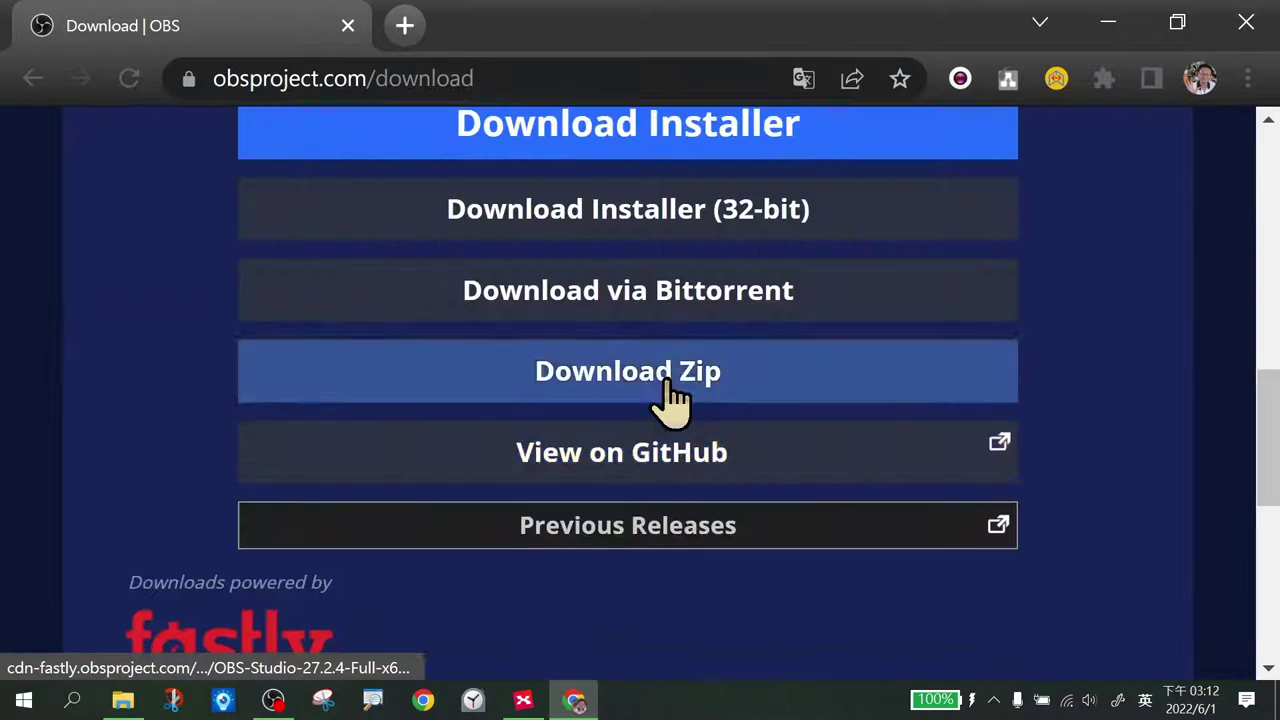
{"action": "scroll", "coordinate": [674, 400], "scroll_direction": "up", "scroll_amount": 5}
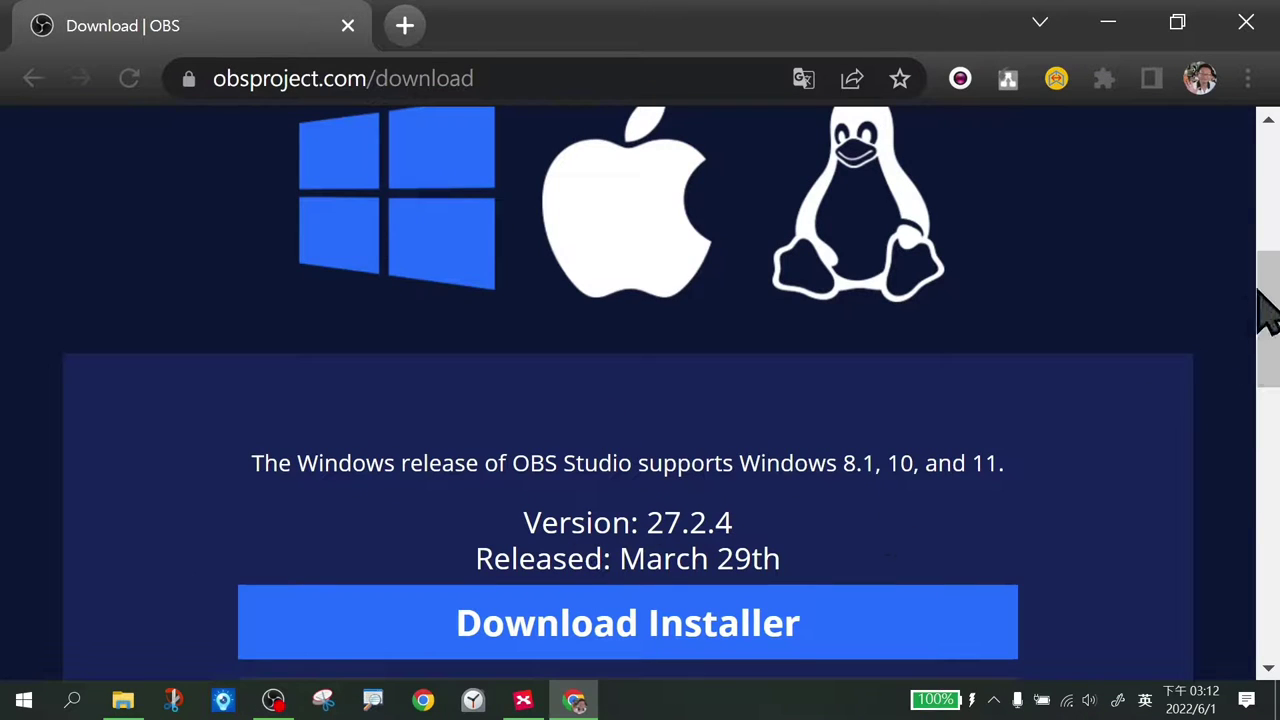
{"action": "left_click_drag", "start_coordinate": [1264, 309], "coordinate": [1266, 390]}
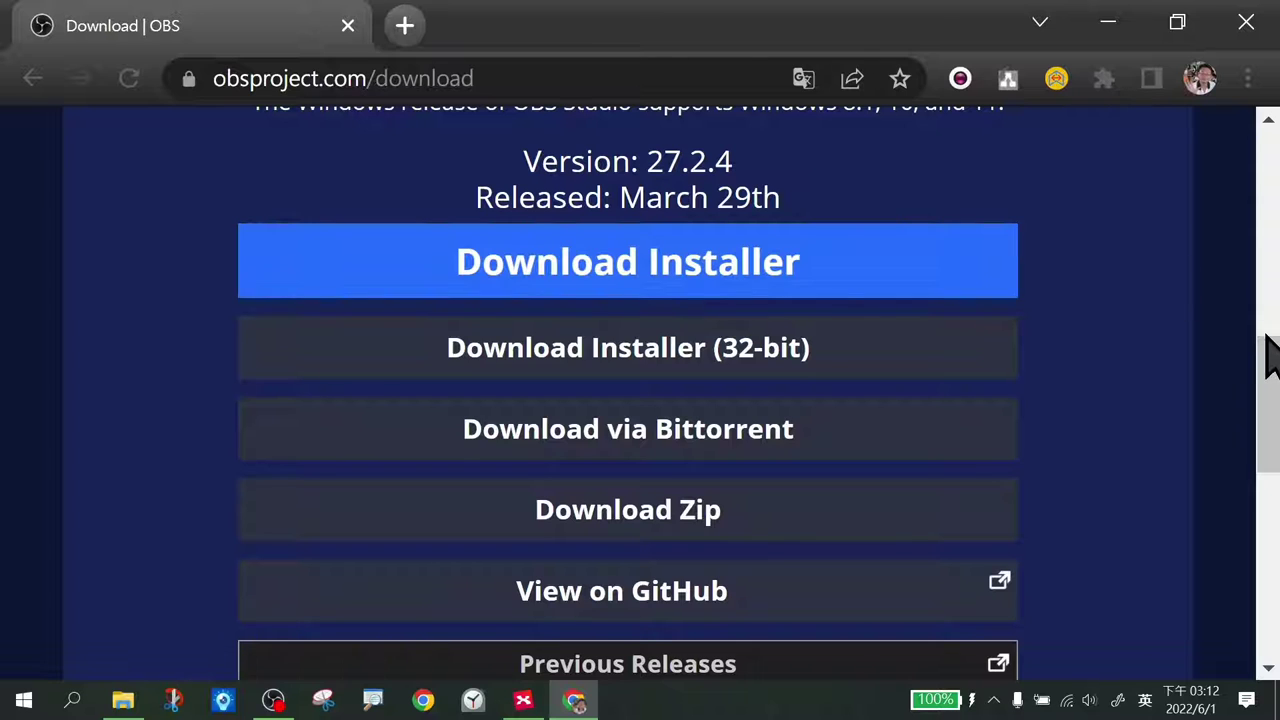
{"action": "left_click_drag", "start_coordinate": [1266, 357], "coordinate": [1270, 248]}
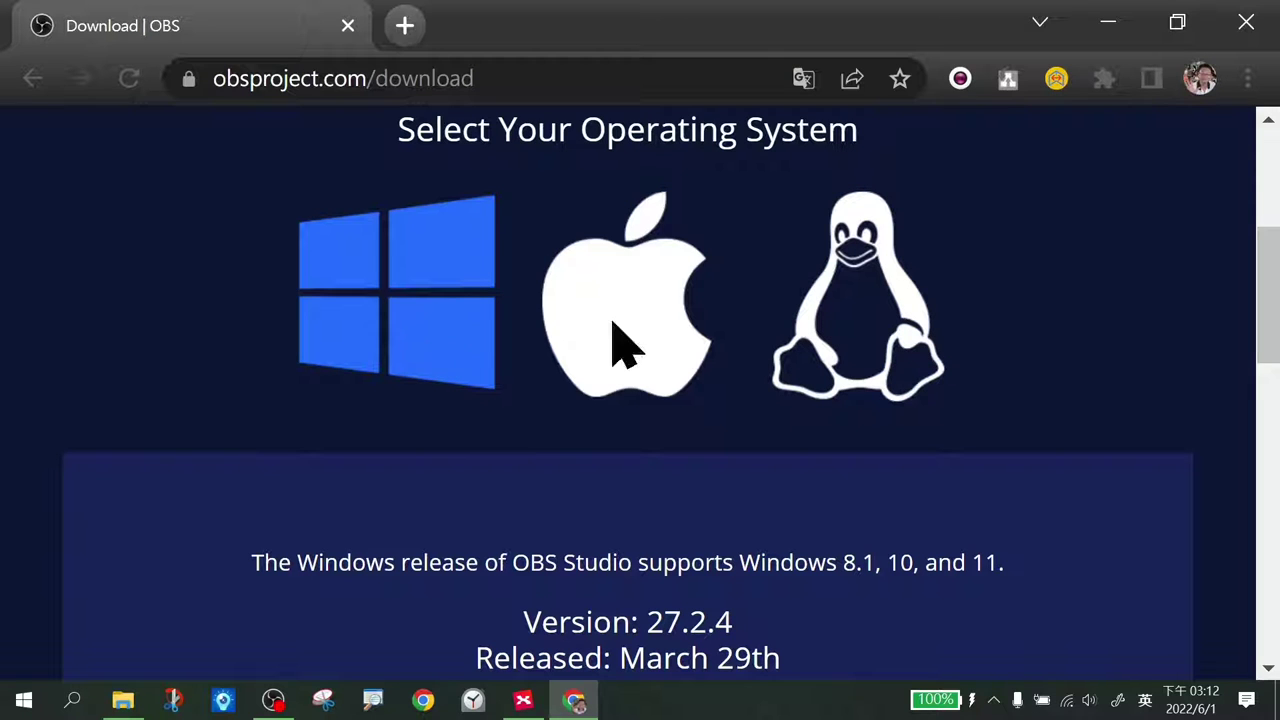
{"action": "left_click_drag", "start_coordinate": [1271, 286], "coordinate": [1274, 398]}
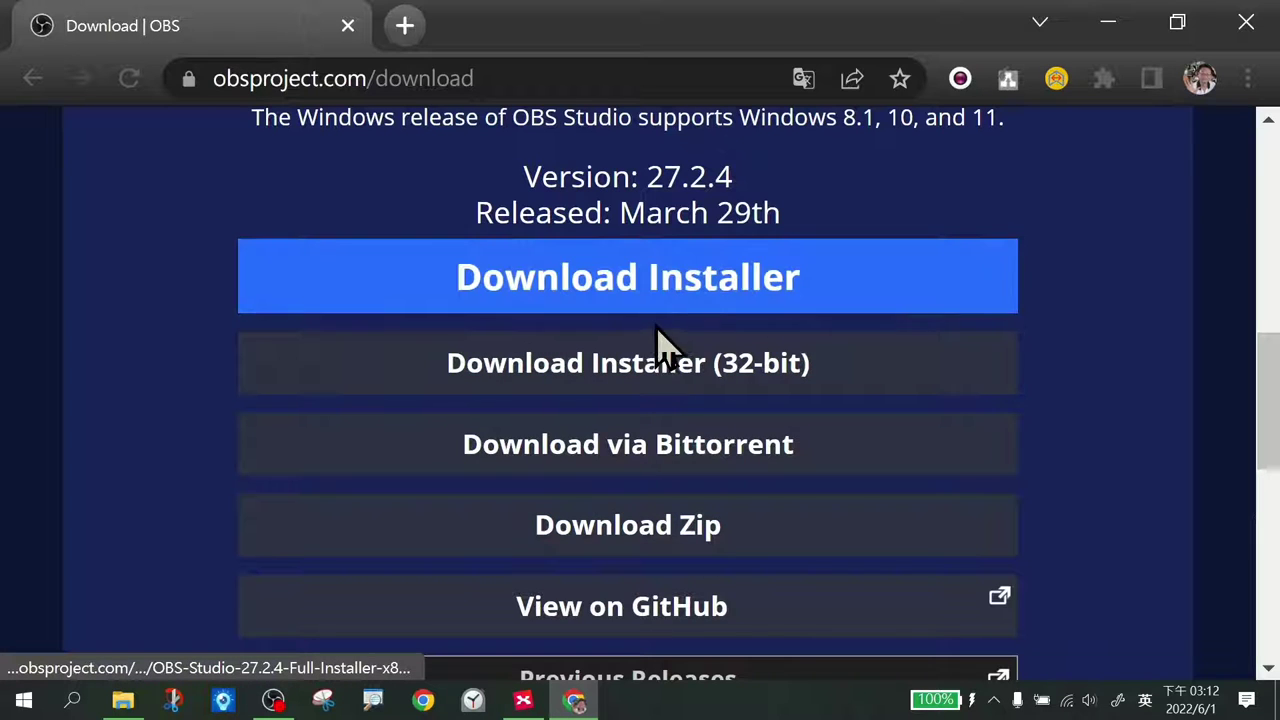
{"action": "left_click", "coordinate": [672, 292]}
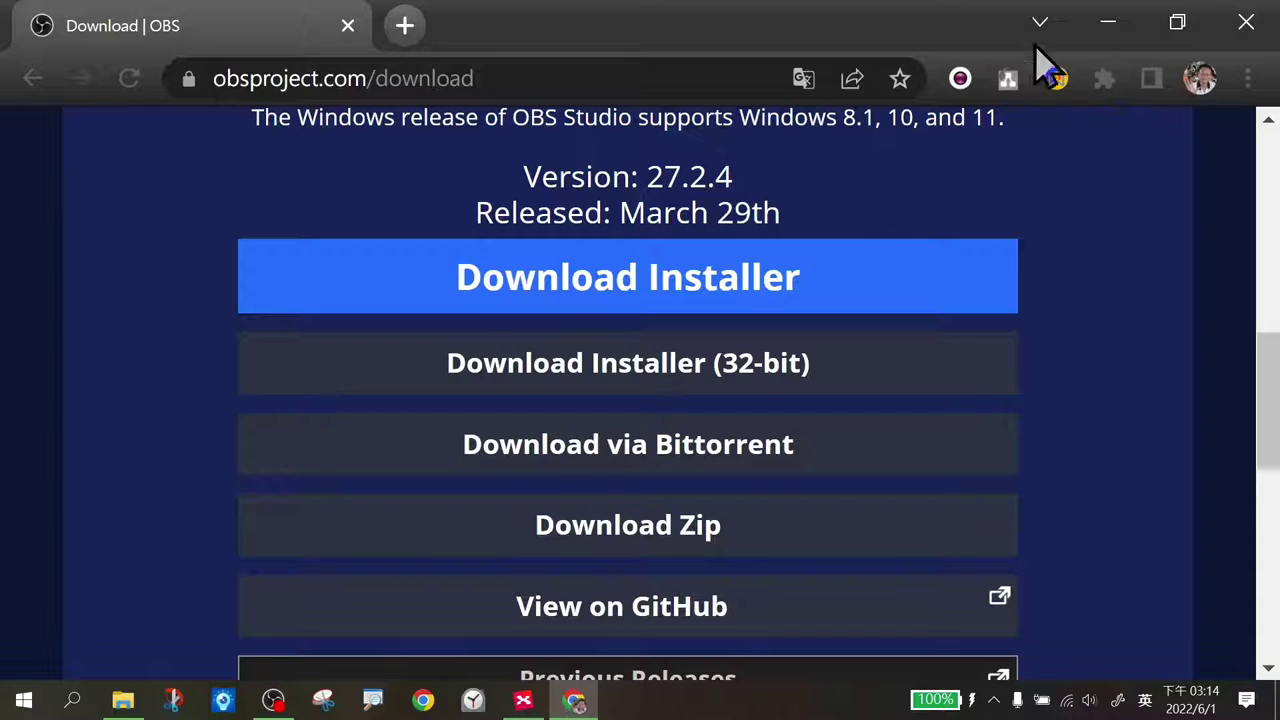
Minimise the browser and move the OBS Studio shortcut to an empty area of the desktop, apart from the other icons.
{"action": "left_click", "coordinate": [1104, 22]}
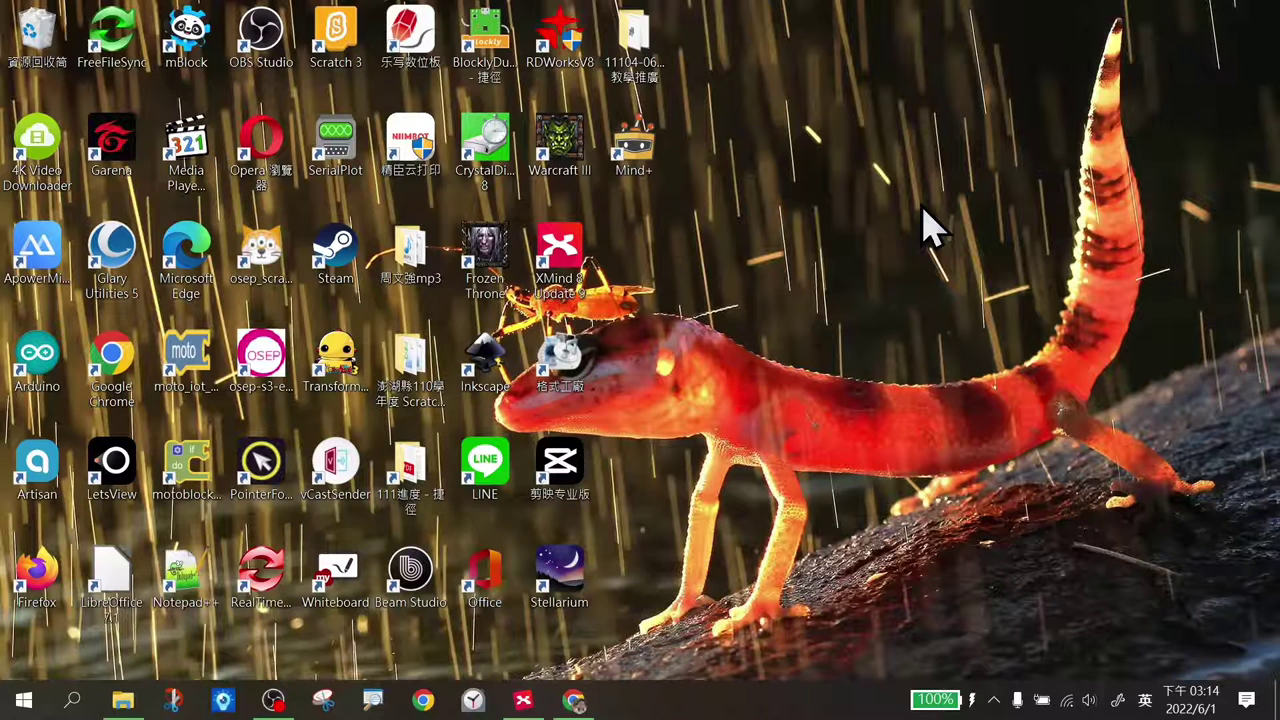
{"action": "mouse_move", "coordinate": [273, 700]}
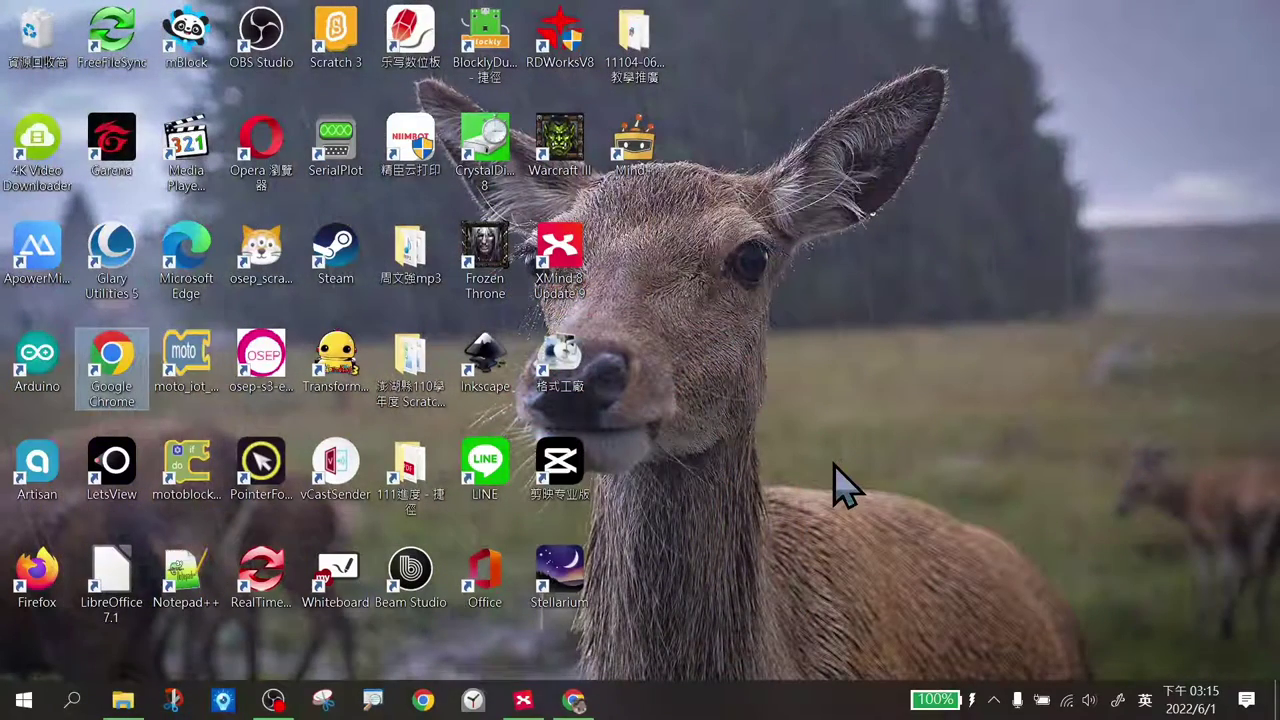
{"action": "left_click", "coordinate": [283, 60]}
{"action": "left_click_drag", "start_coordinate": [282, 52], "coordinate": [829, 100]}
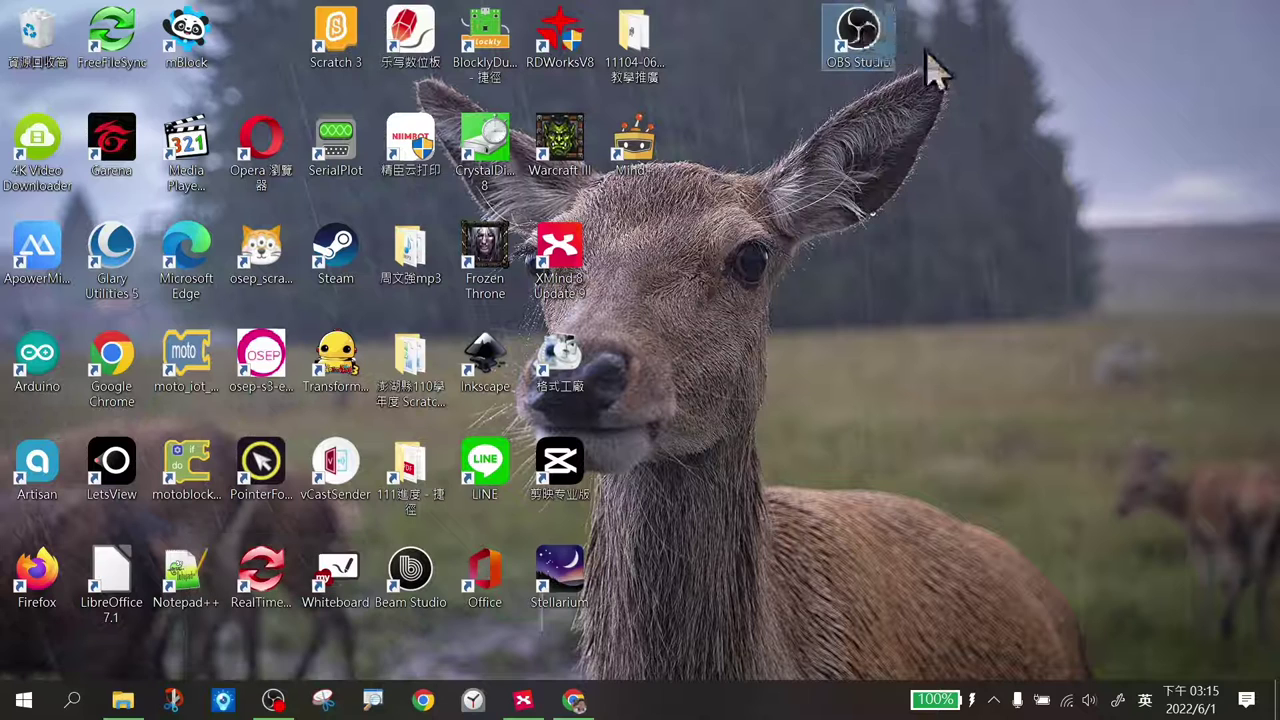
{"action": "right_click", "coordinate": [871, 25]}
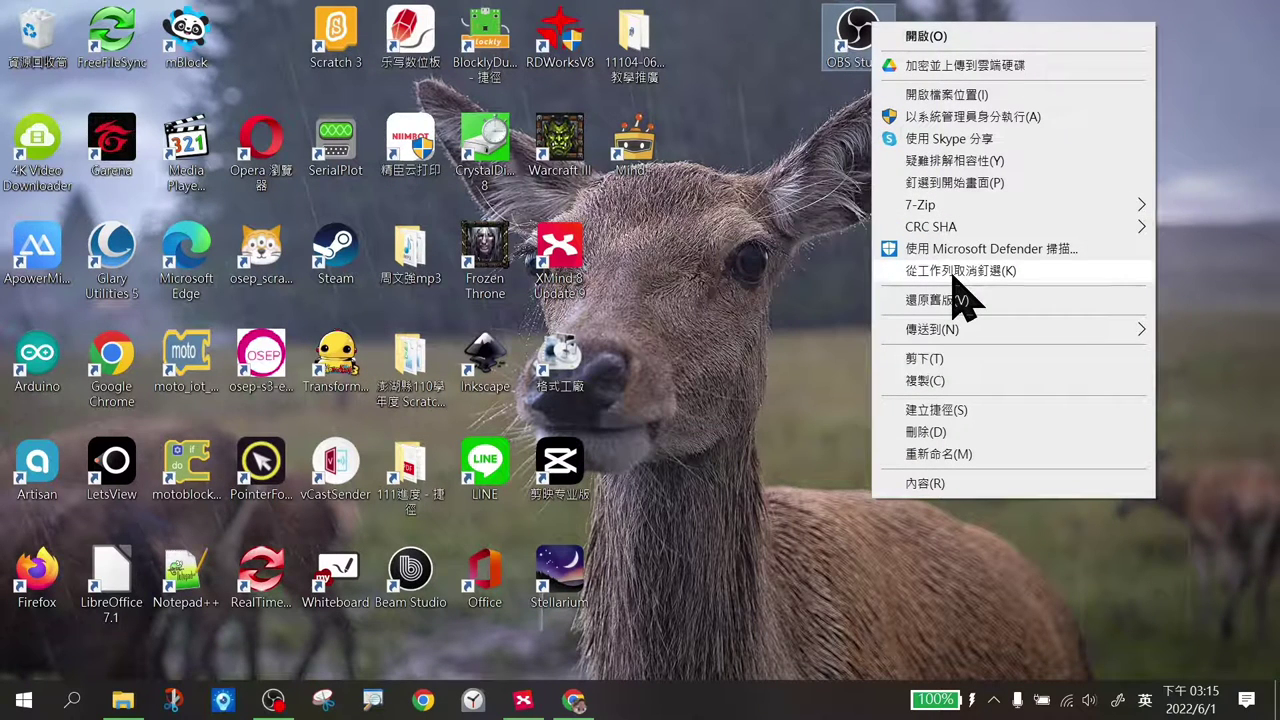
{"action": "left_click", "coordinate": [787, 252]}
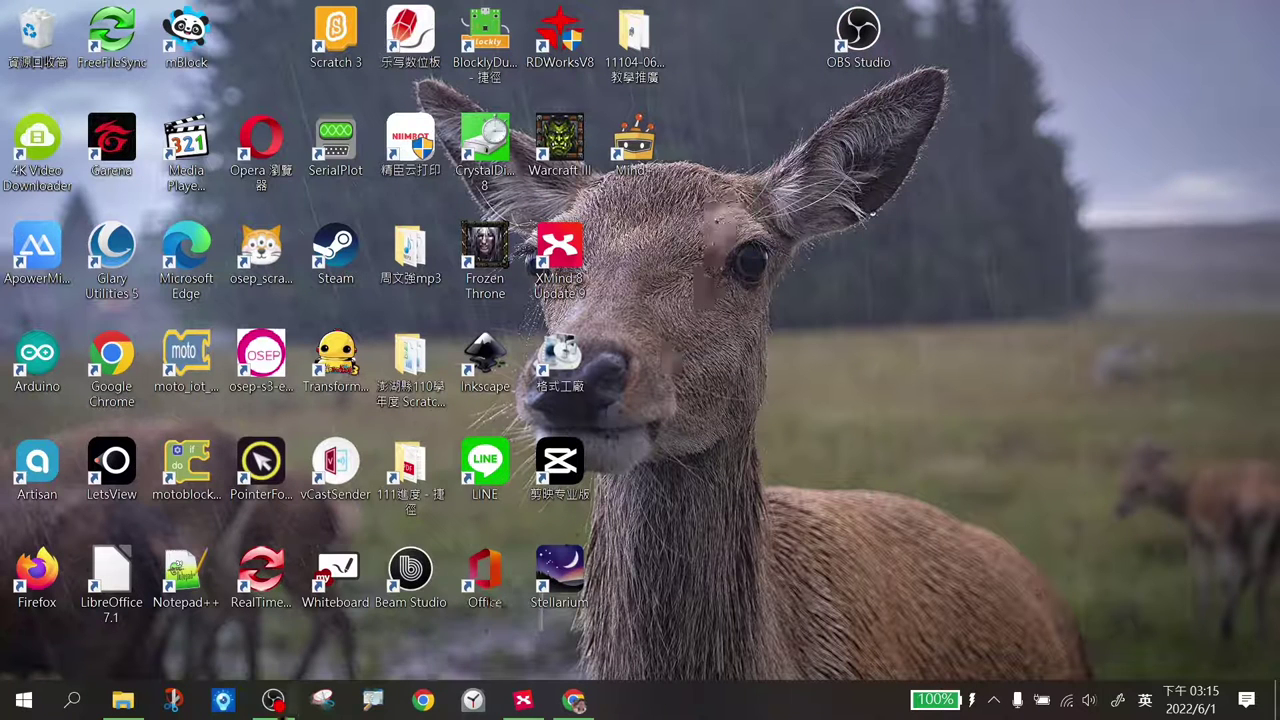
{"action": "left_click_drag", "start_coordinate": [857, 43], "coordinate": [811, 52]}
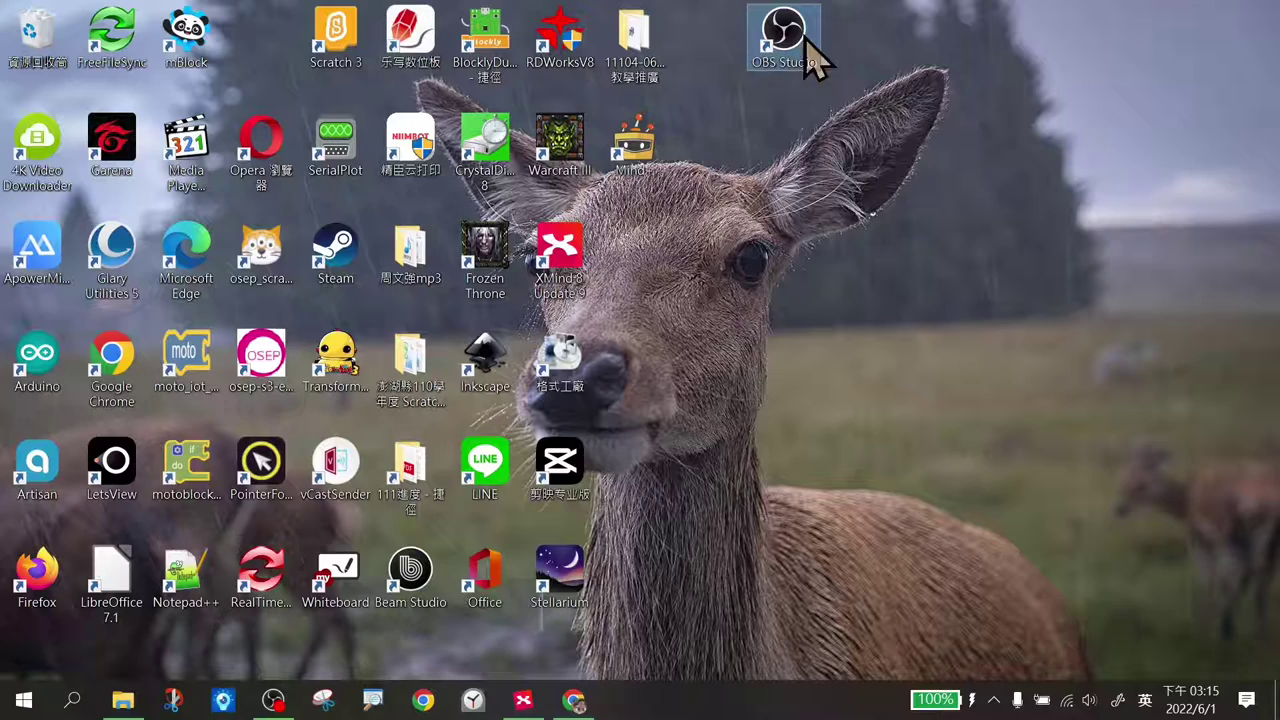
{"action": "left_click", "coordinate": [836, 130]}
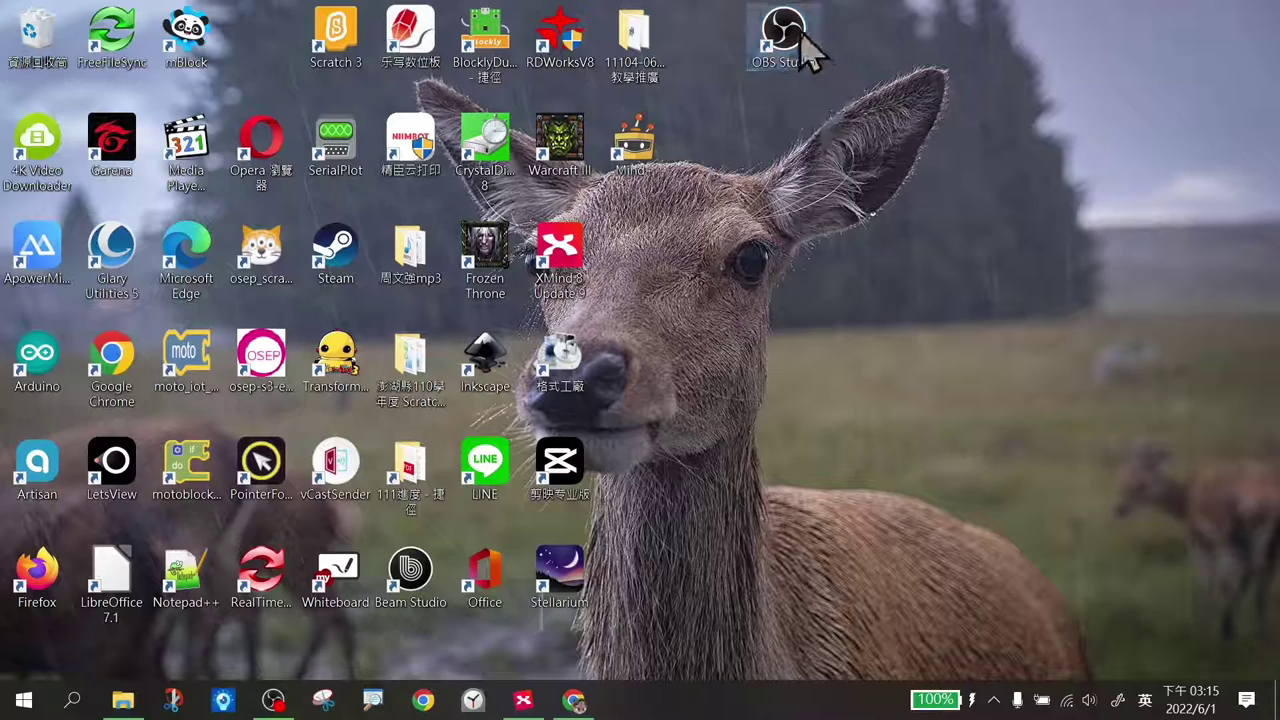
Switch to the running OBS Studio window and move it beside the first three columns of desktop icons.
{"action": "left_click", "coordinate": [277, 703]}
{"action": "left_click_drag", "start_coordinate": [914, 40], "coordinate": [770, 50]}
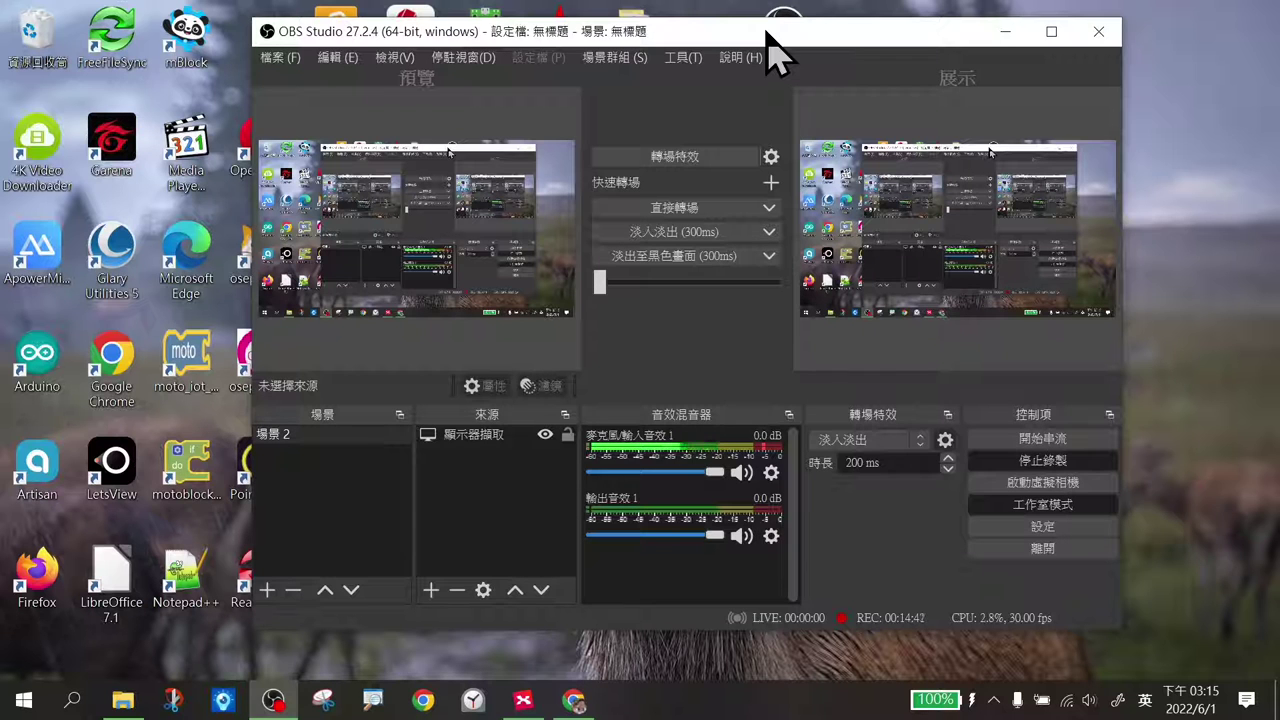
{"action": "left_click_drag", "start_coordinate": [769, 33], "coordinate": [746, 24]}
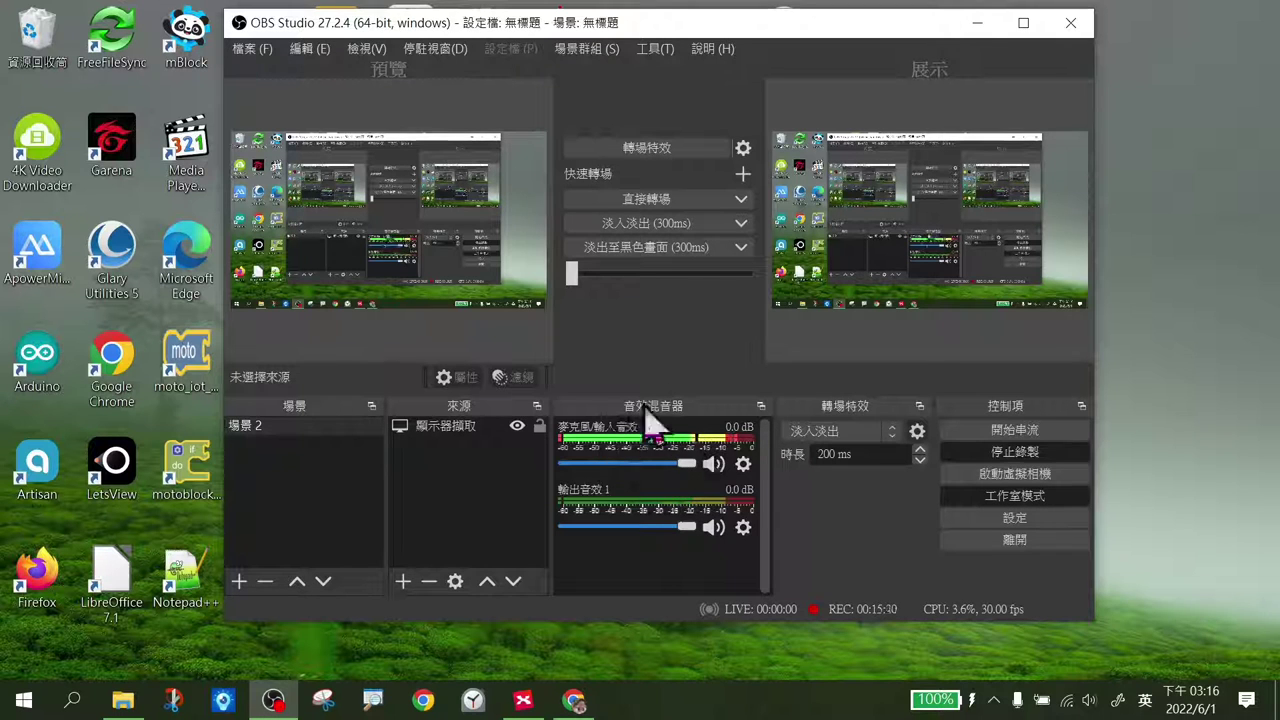
In the properties of the 麥克風/輸入音效 1 mixer source, select 阵列麦克风 (AMD Audio Device) as the device and accept.
{"action": "left_click", "coordinate": [750, 470]}
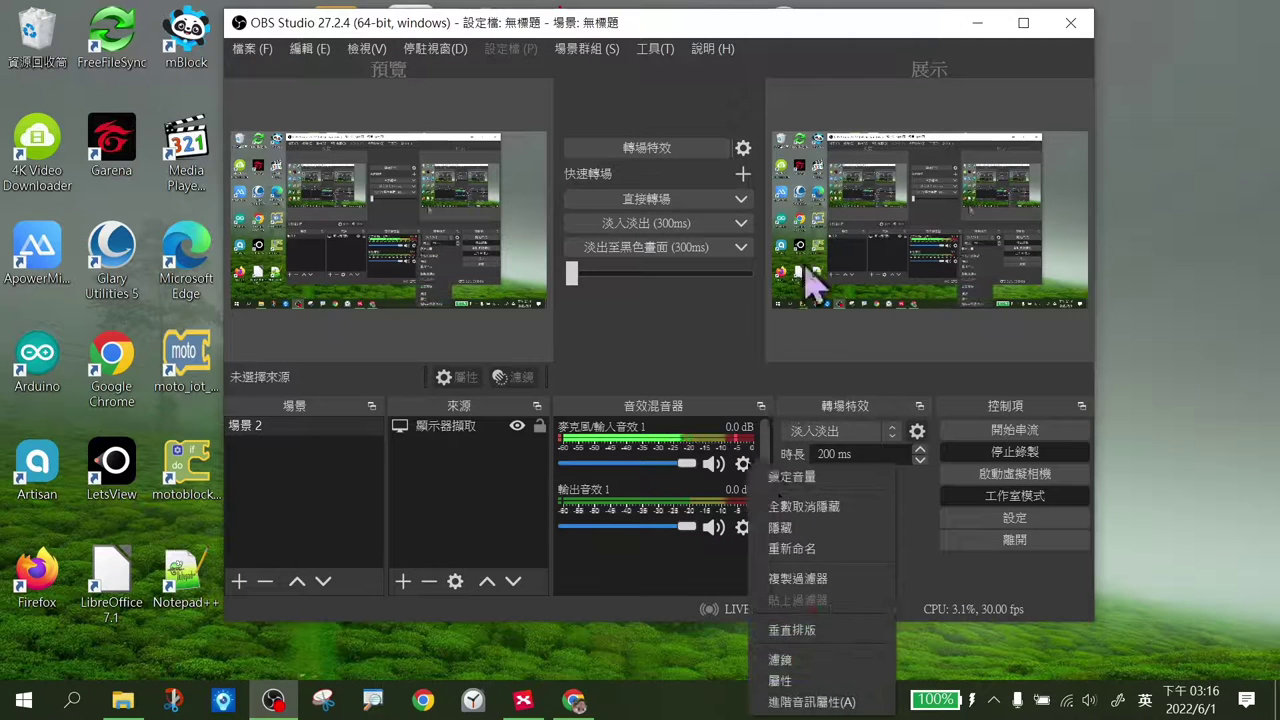
{"action": "left_click", "coordinate": [812, 42]}
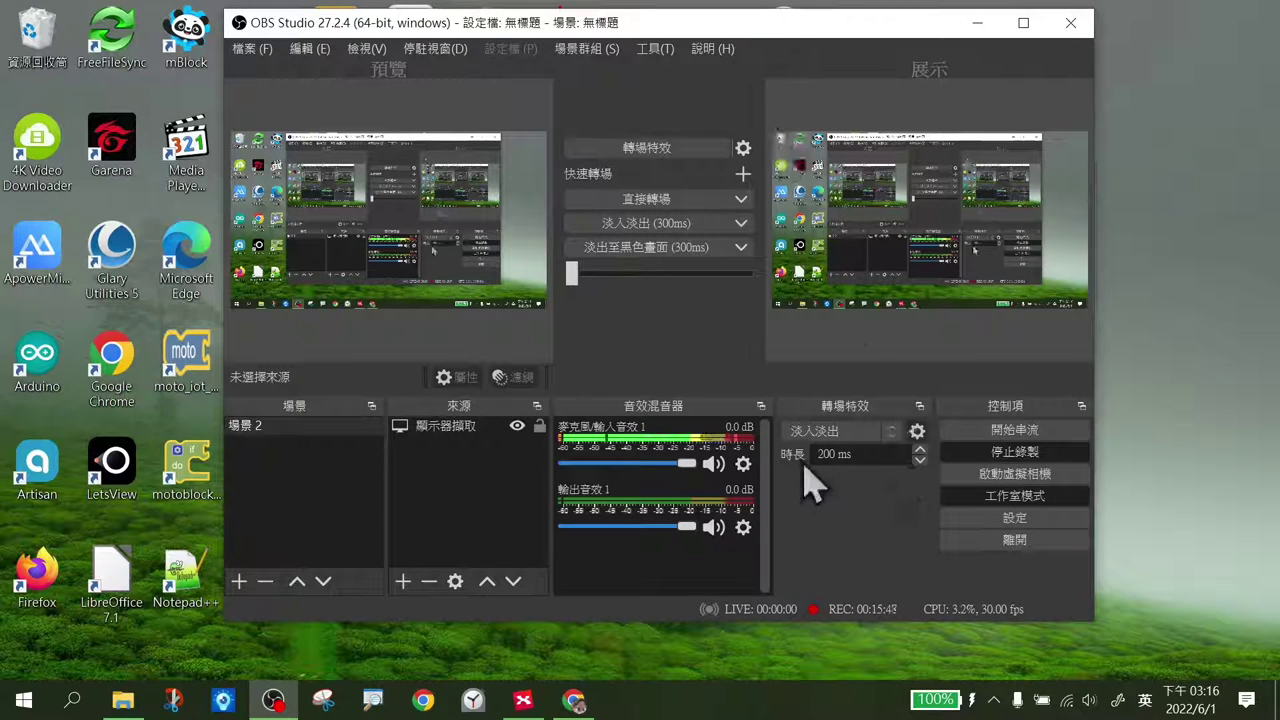
{"action": "left_click", "coordinate": [744, 465]}
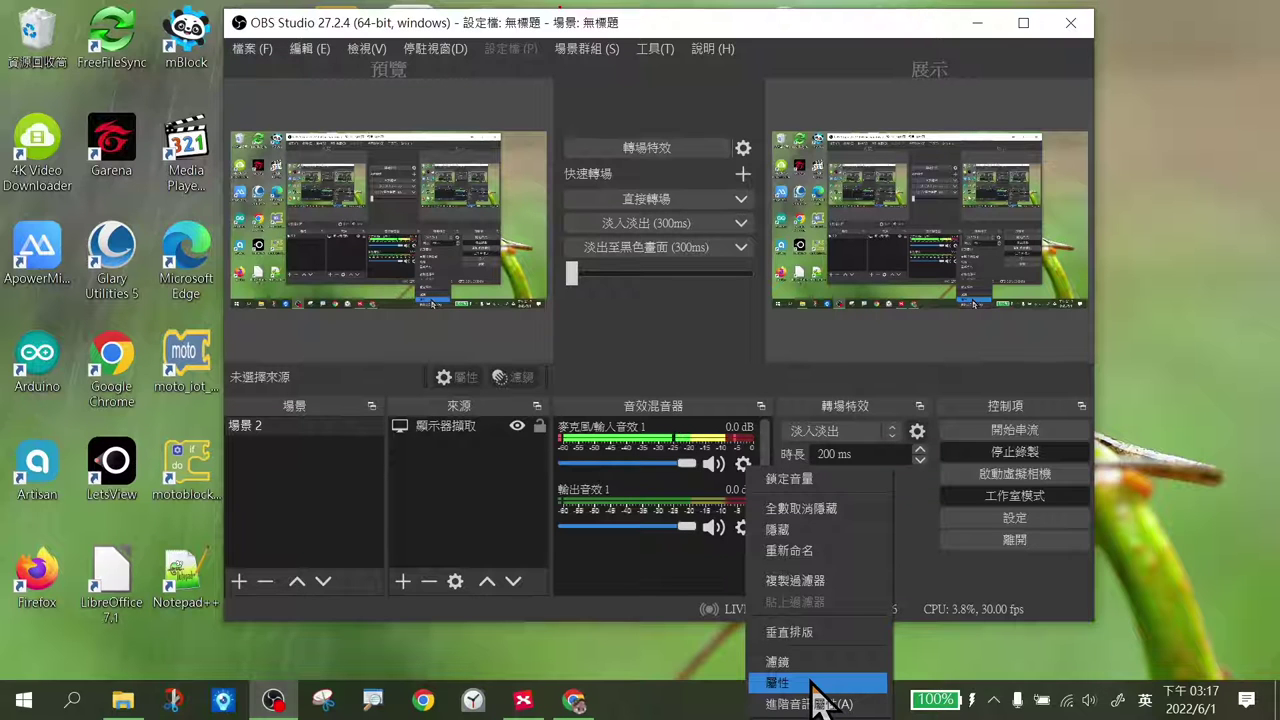
{"action": "left_click", "coordinate": [812, 684]}
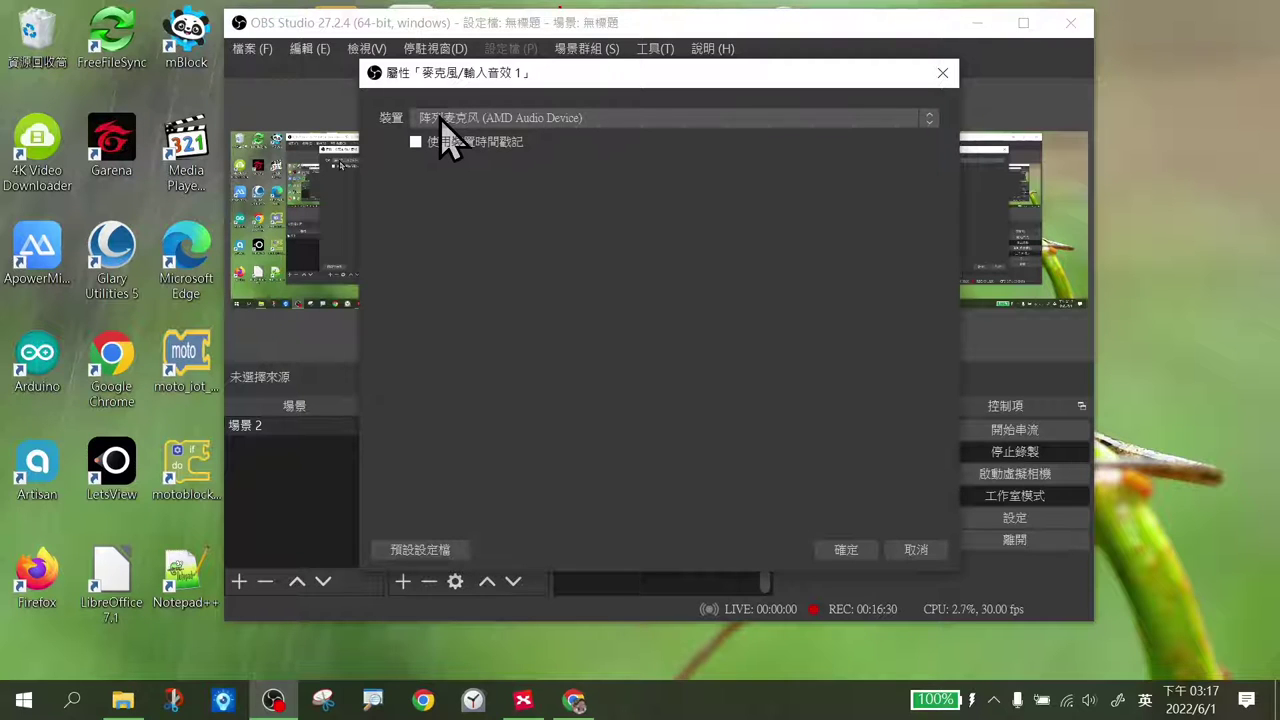
{"action": "left_click", "coordinate": [474, 121]}
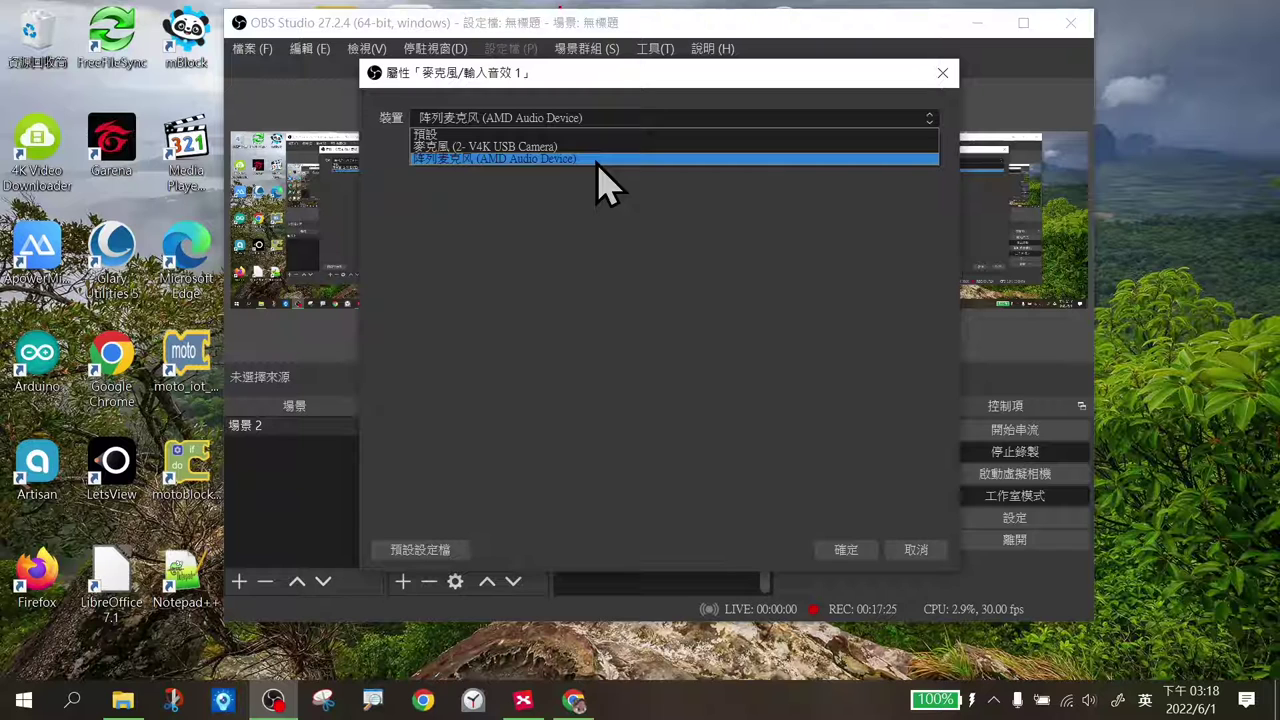
{"action": "left_click", "coordinate": [597, 160]}
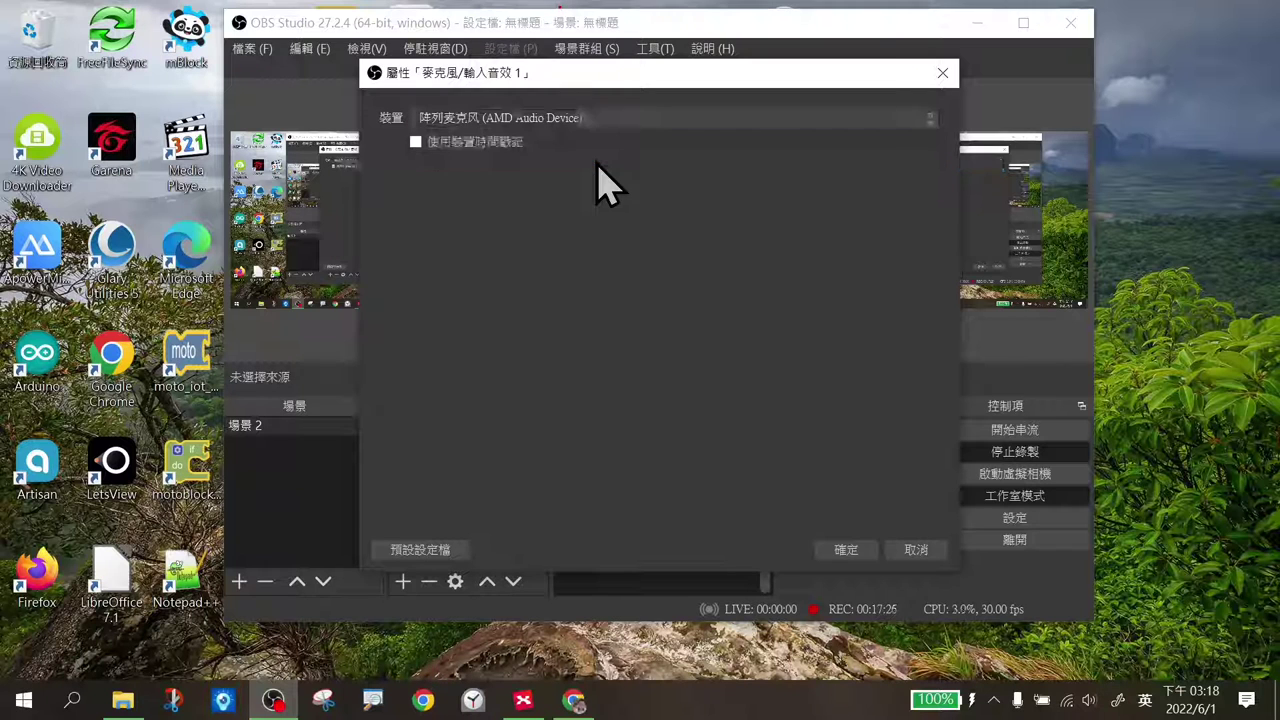
{"action": "left_click", "coordinate": [848, 550]}
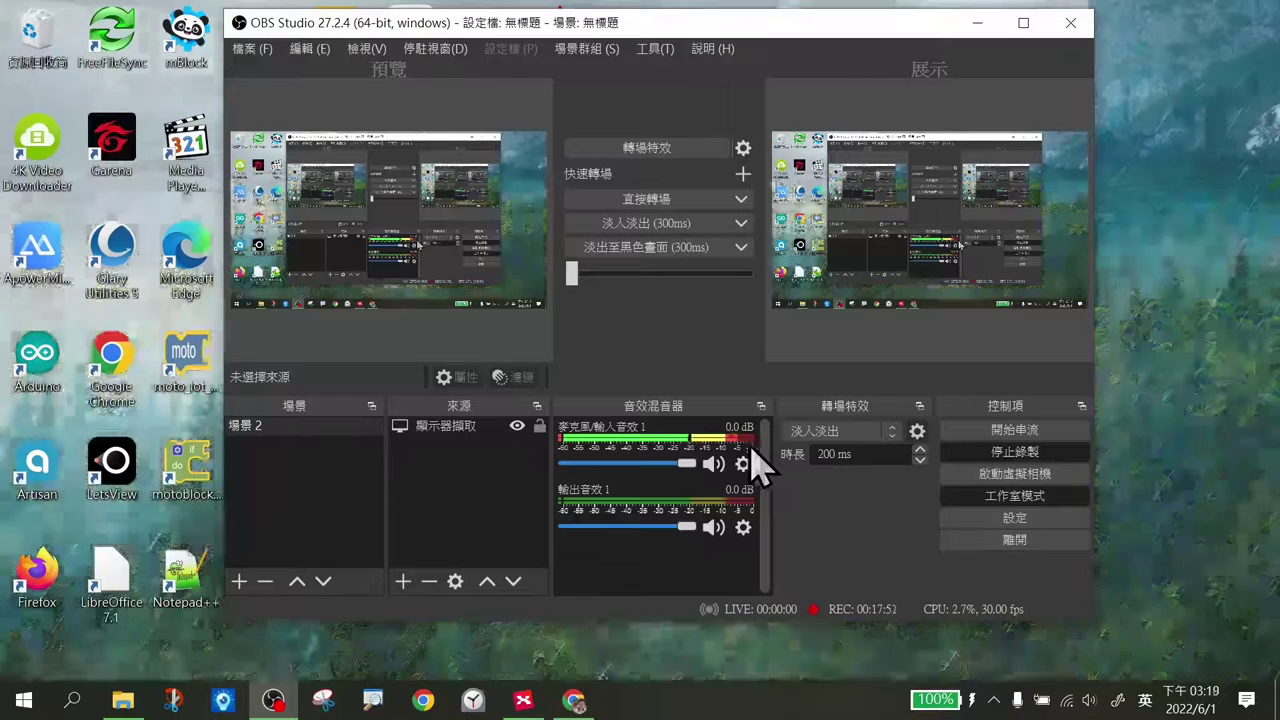
Lower the 麥克風/輸入音效 1 volume to about -8.8 dB and bring it back to 0.0 dB.
{"action": "left_click_drag", "start_coordinate": [686, 465], "coordinate": [650, 467]}
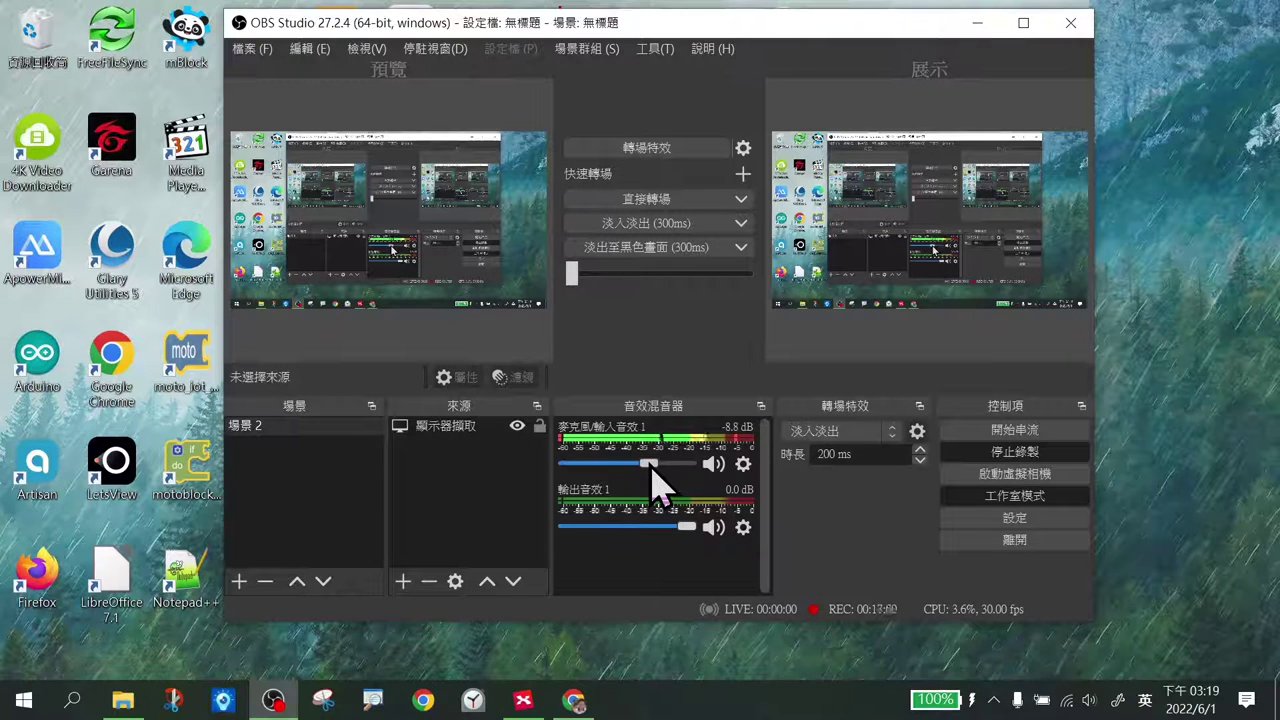
{"action": "left_click_drag", "start_coordinate": [652, 466], "coordinate": [709, 480]}
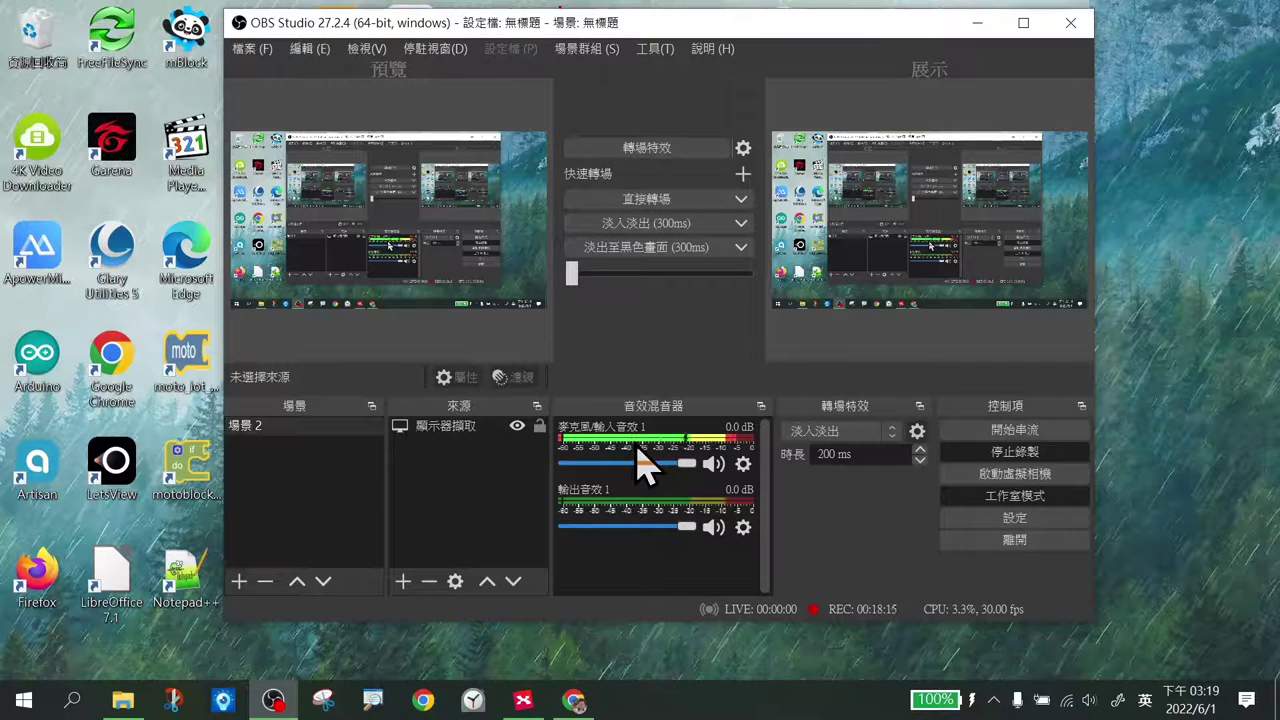
{"action": "left_click", "coordinate": [743, 464]}
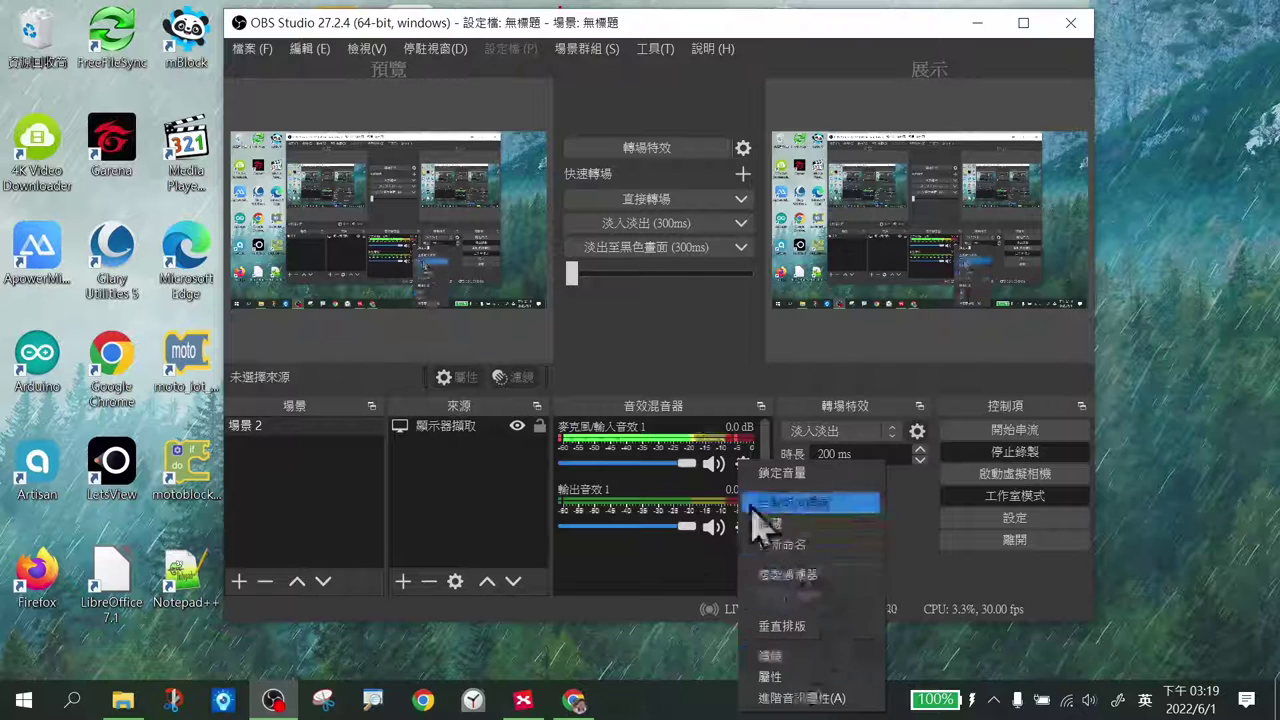
{"action": "left_click", "coordinate": [680, 615]}
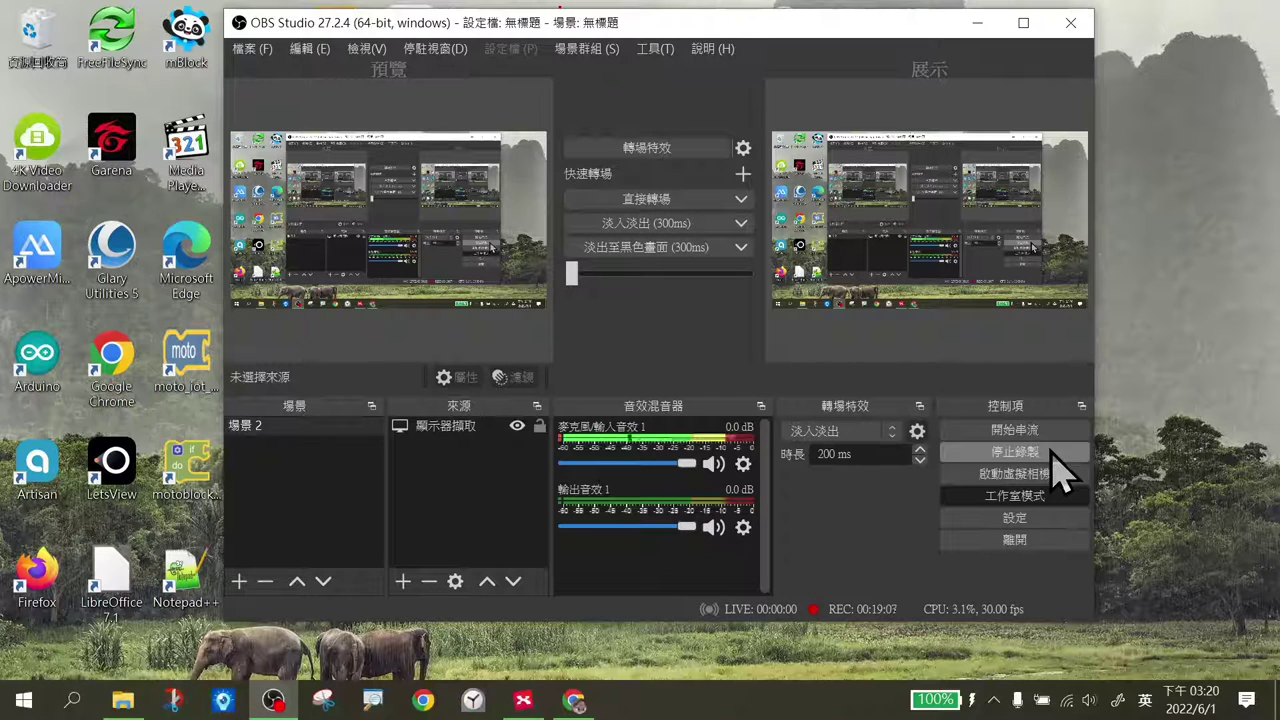
{"action": "left_click", "coordinate": [977, 22]}
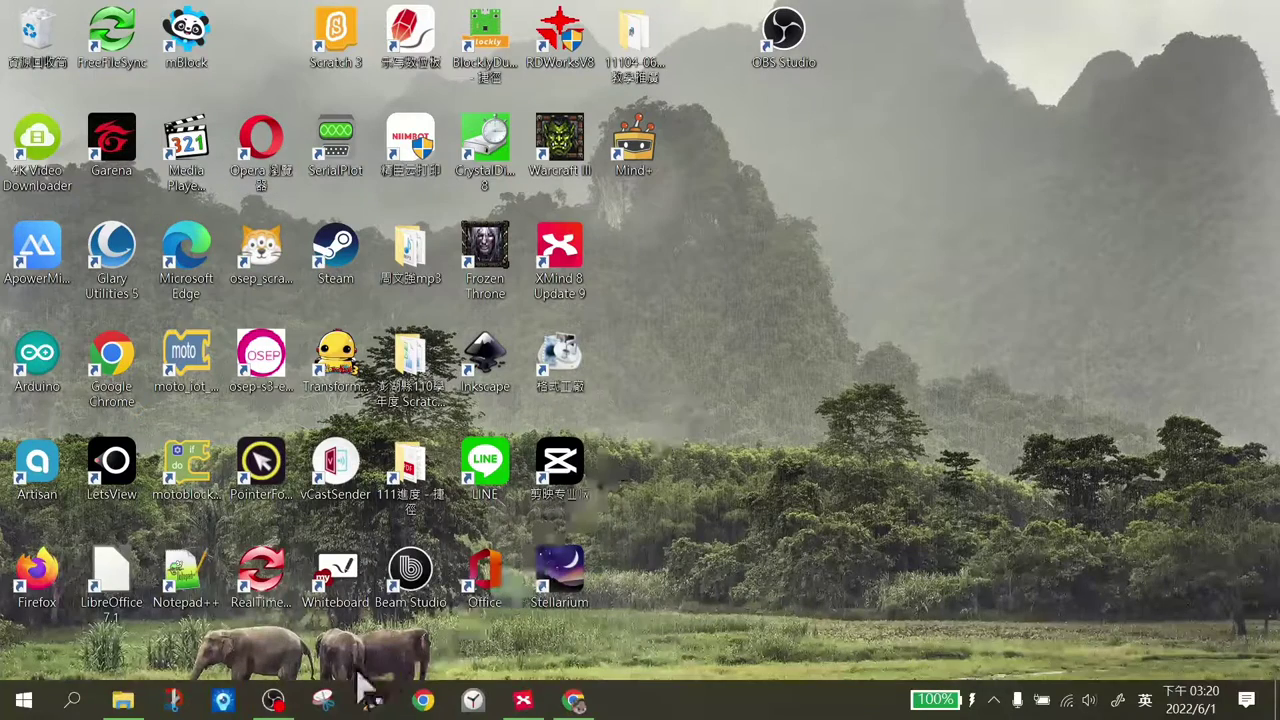
{"action": "left_click", "coordinate": [278, 702]}
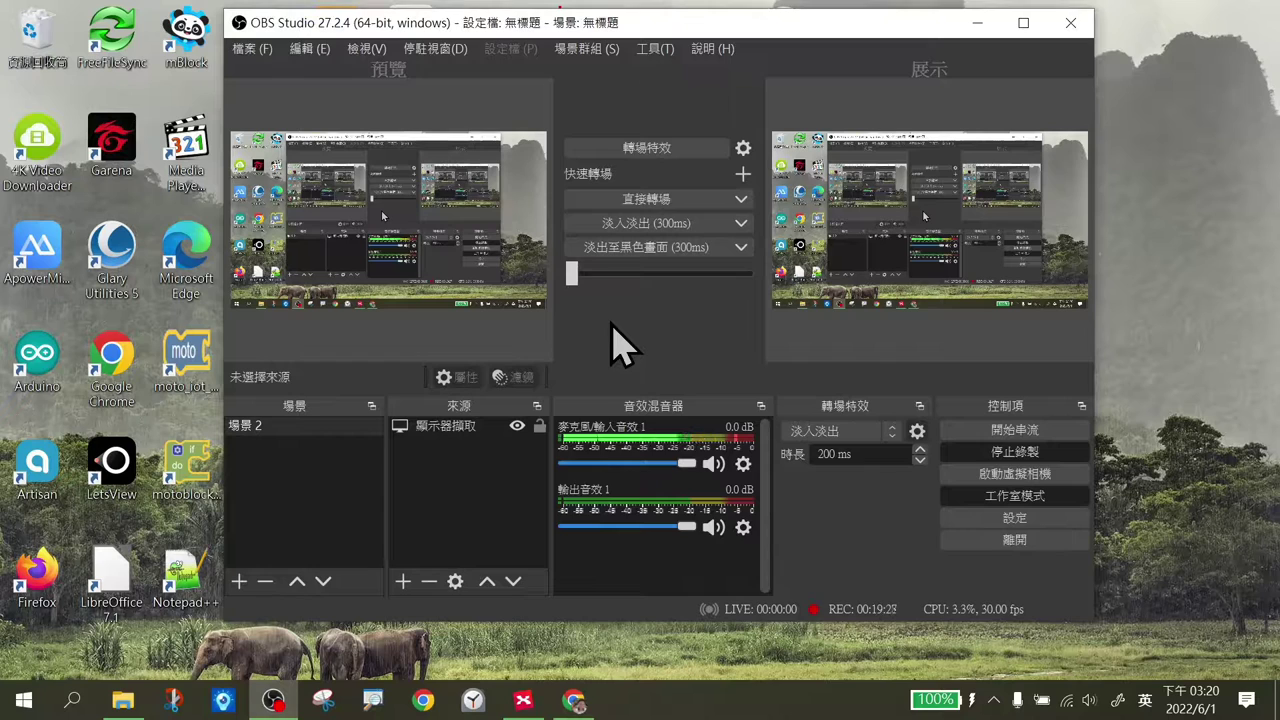
Stop the current recording, start a new one, and minimise the OBS Studio window.
{"action": "left_click", "coordinate": [1015, 452]}
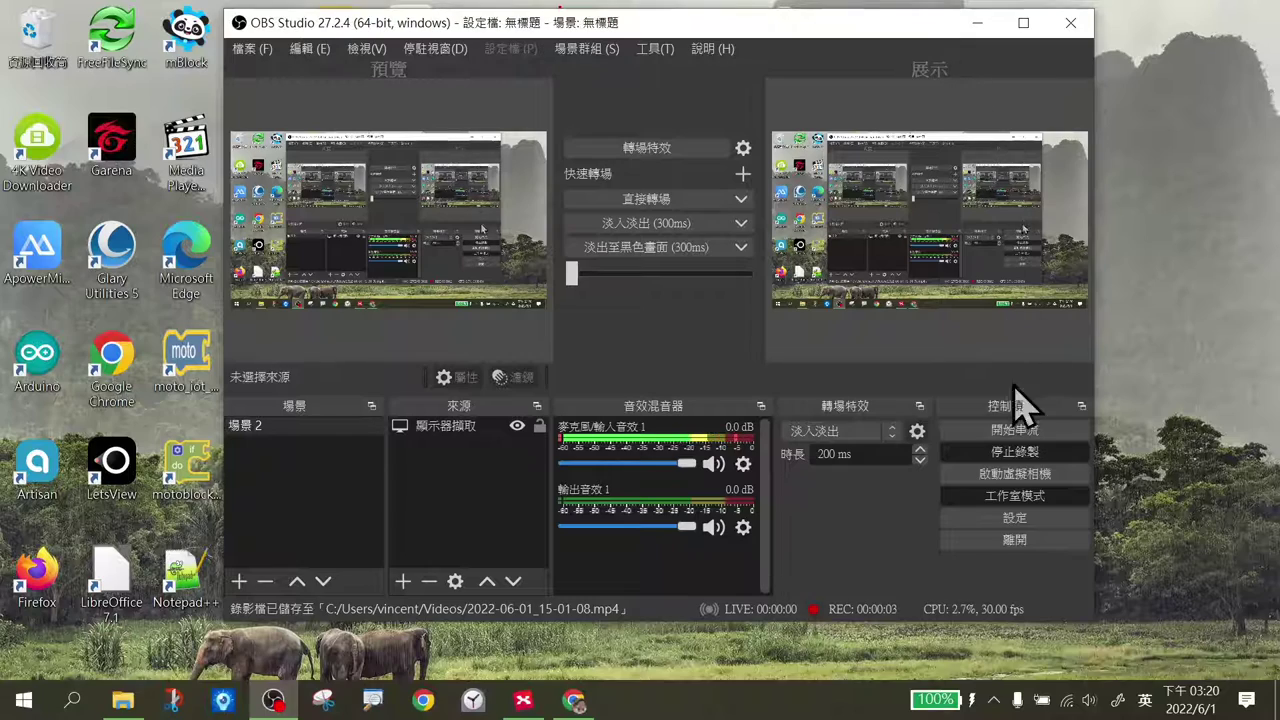
{"action": "left_click", "coordinate": [979, 23]}
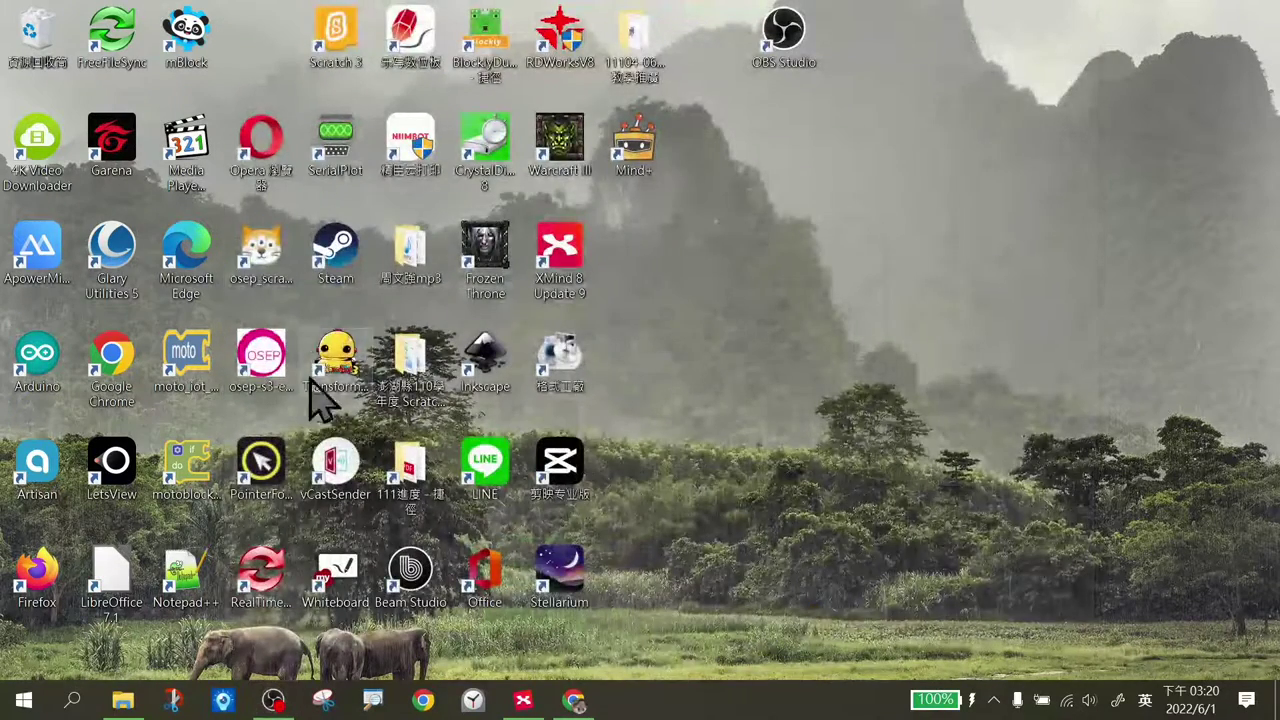
Open the desktop folder 澎湖縣110學年度 Scratch競賽作品評分用 in File Explorer and go from it to the 影片 folder.
{"action": "double_click", "coordinate": [409, 363]}
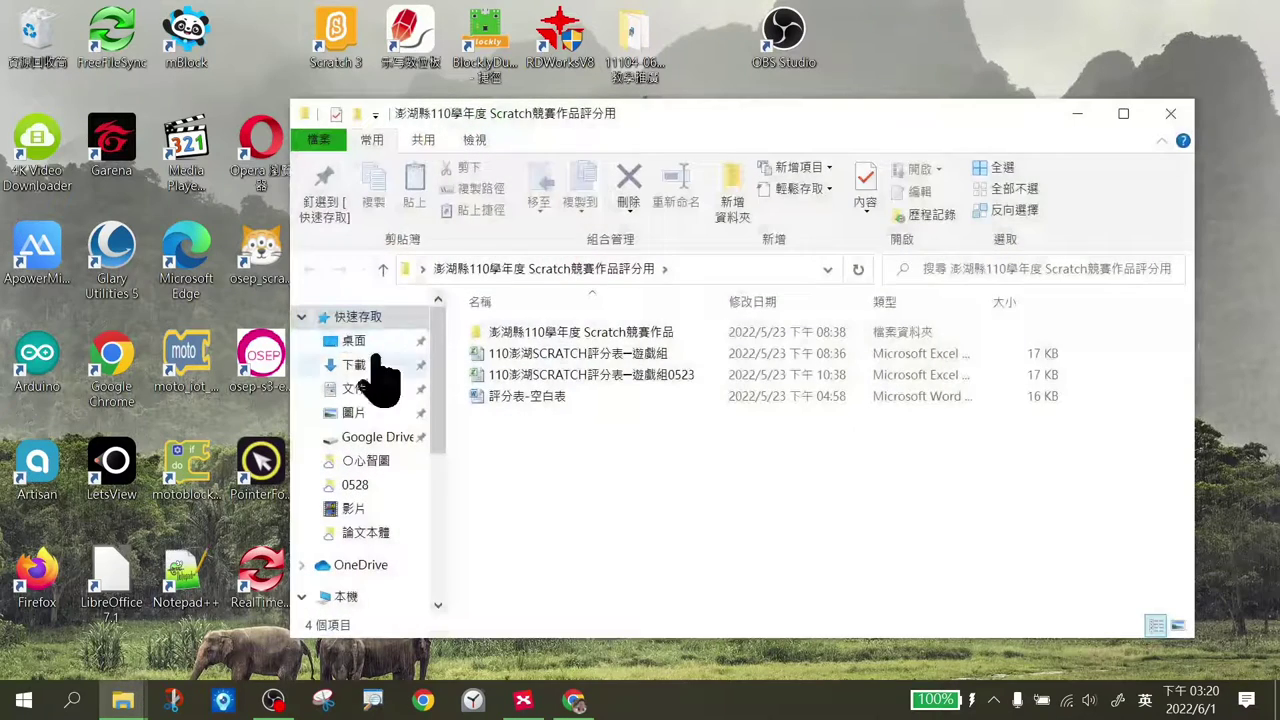
{"action": "scroll", "coordinate": [443, 414], "scroll_direction": "down", "scroll_amount": 3}
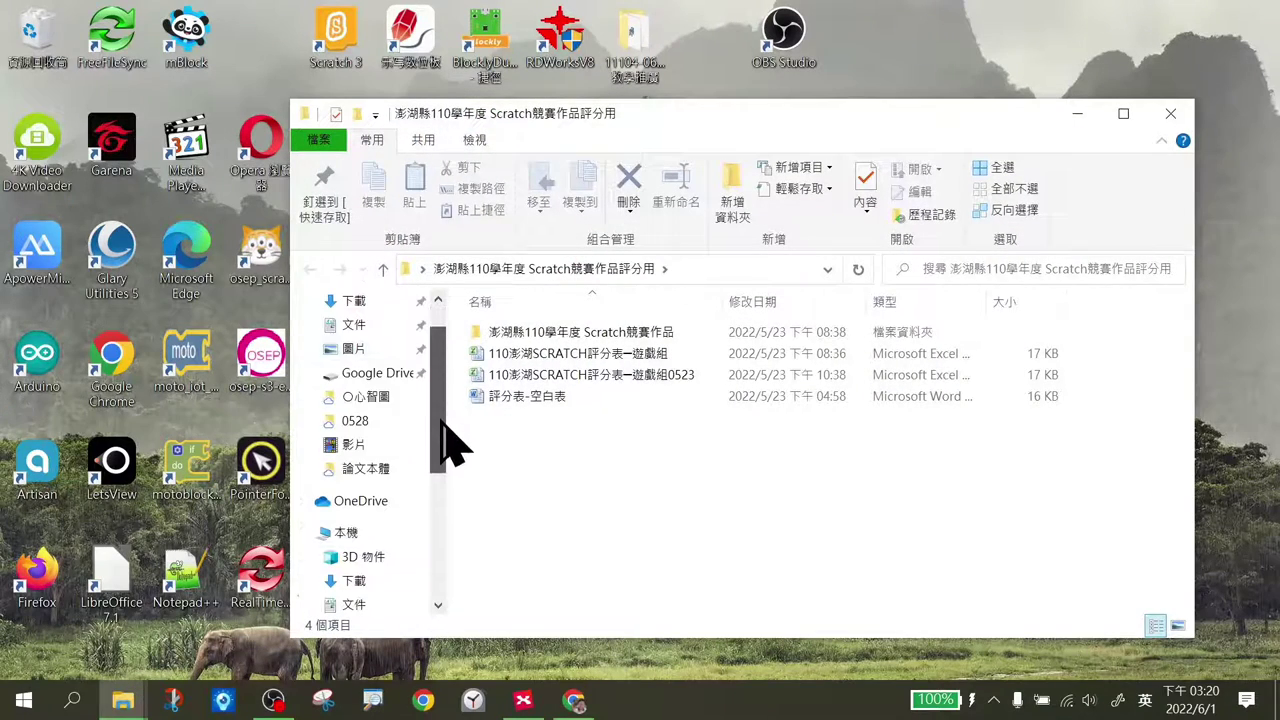
{"action": "left_click", "coordinate": [345, 444]}
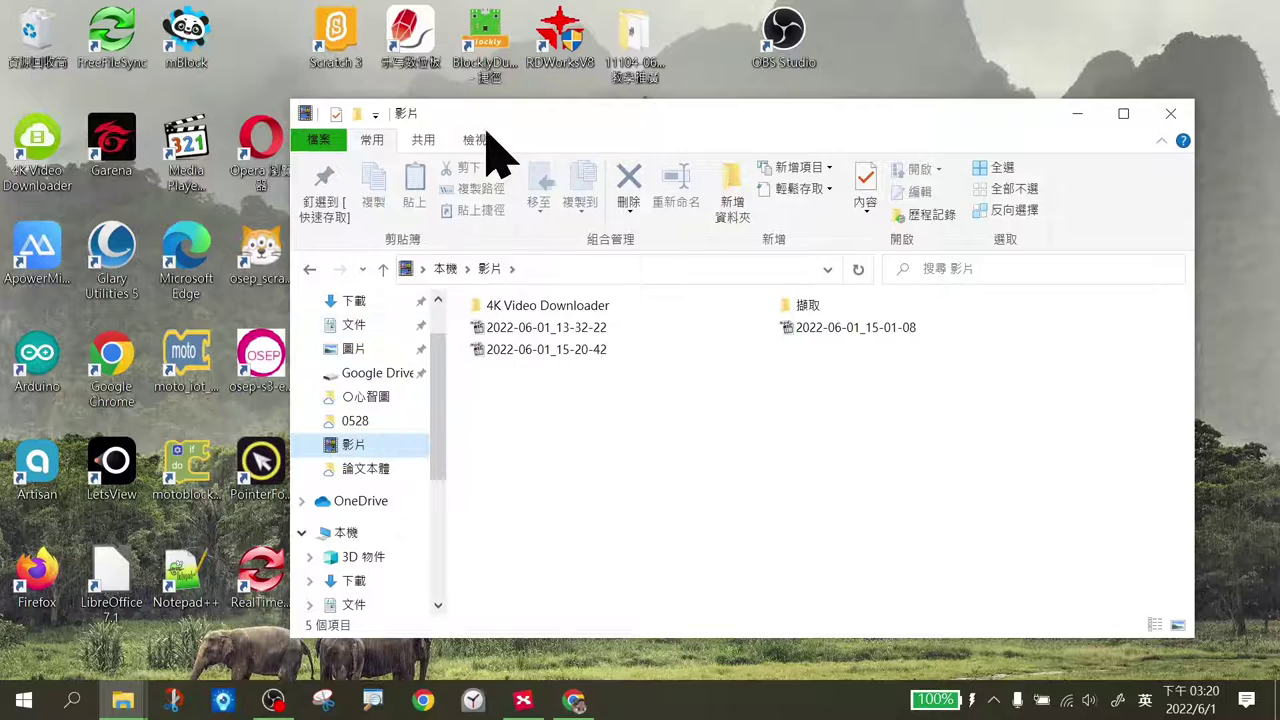
Move the 影片 folder window beside the first three columns of desktop icons and enlarge it to the full desktop height.
{"action": "left_click_drag", "start_coordinate": [487, 130], "coordinate": [439, 75]}
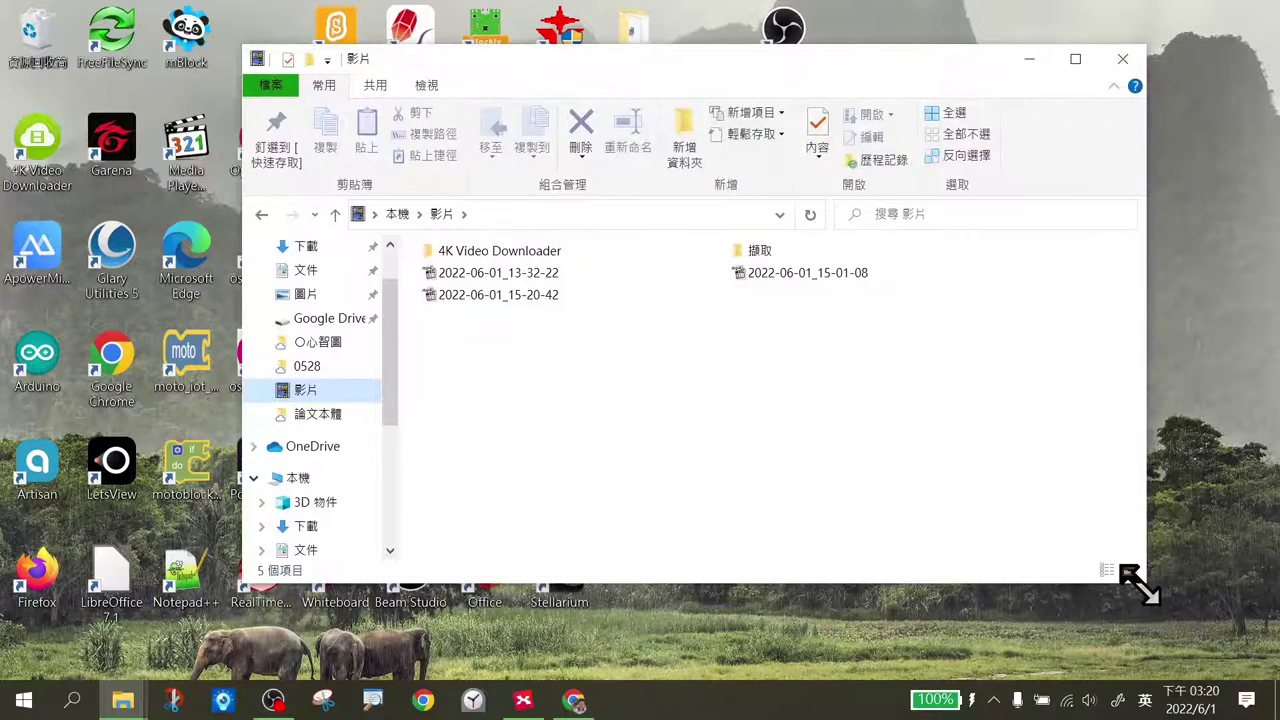
{"action": "left_click_drag", "start_coordinate": [1140, 585], "coordinate": [1258, 682]}
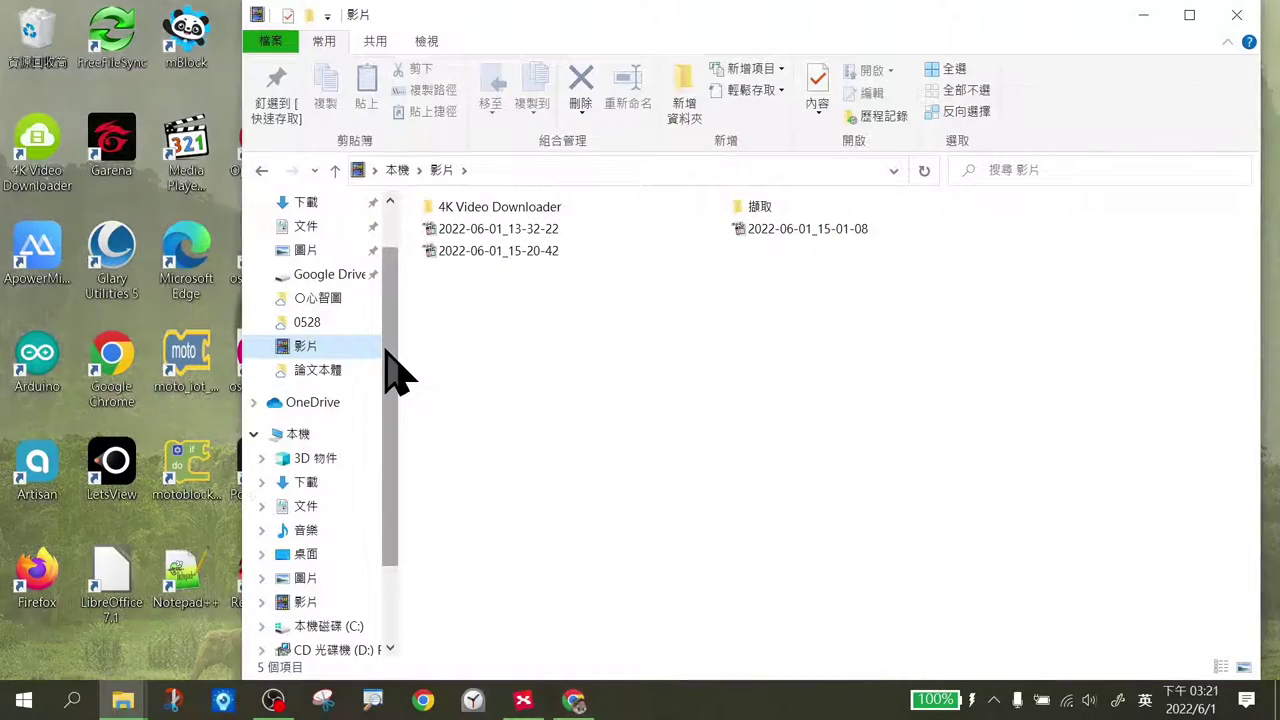
{"action": "left_click_drag", "start_coordinate": [397, 372], "coordinate": [400, 286]}
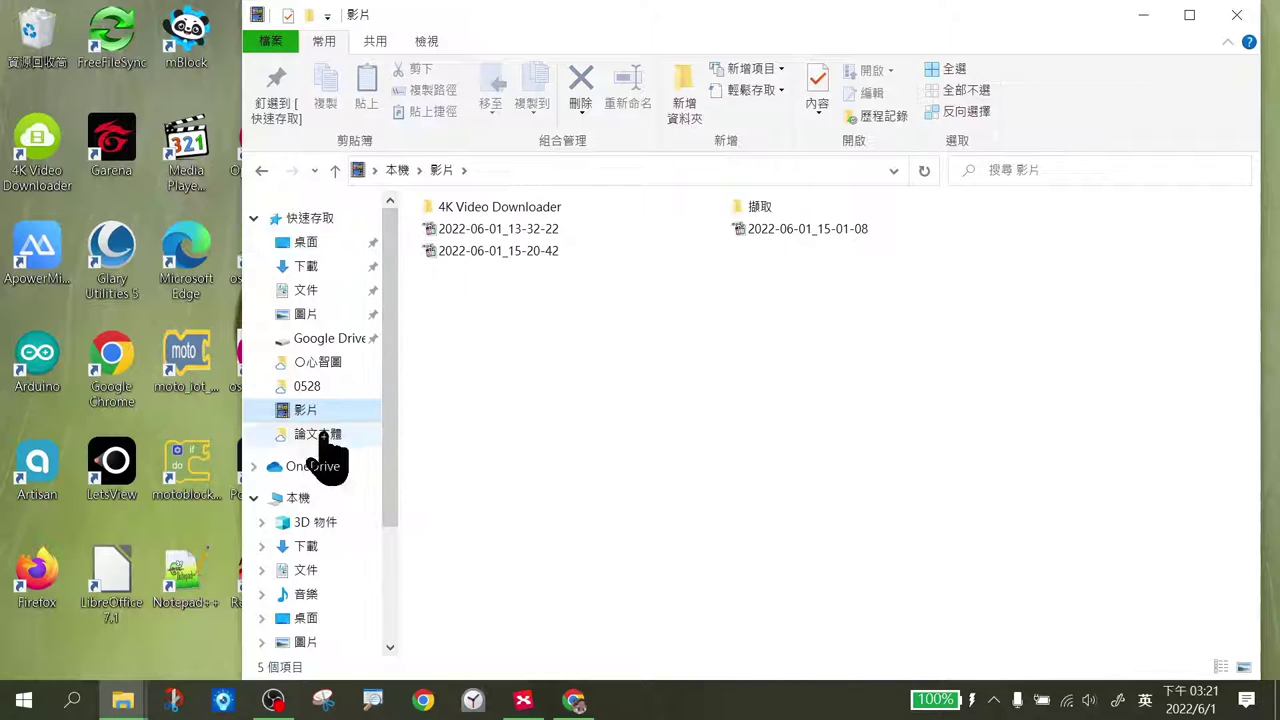
{"action": "left_click_drag", "start_coordinate": [386, 449], "coordinate": [320, 500]}
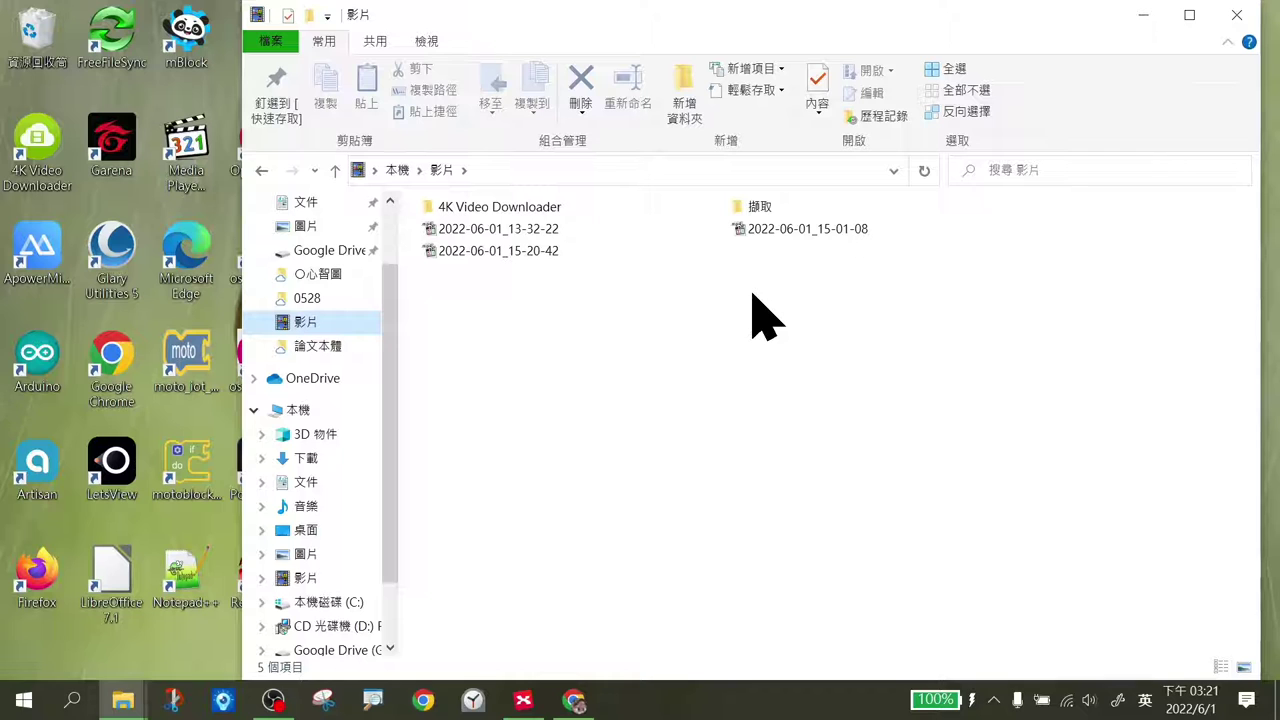
Play the recording 2022-06-01_15-01-08 from the 影片 folder and raise the system speaker volume to about its maximum.
{"action": "double_click", "coordinate": [522, 253]}
{"action": "double_click", "coordinate": [780, 230]}
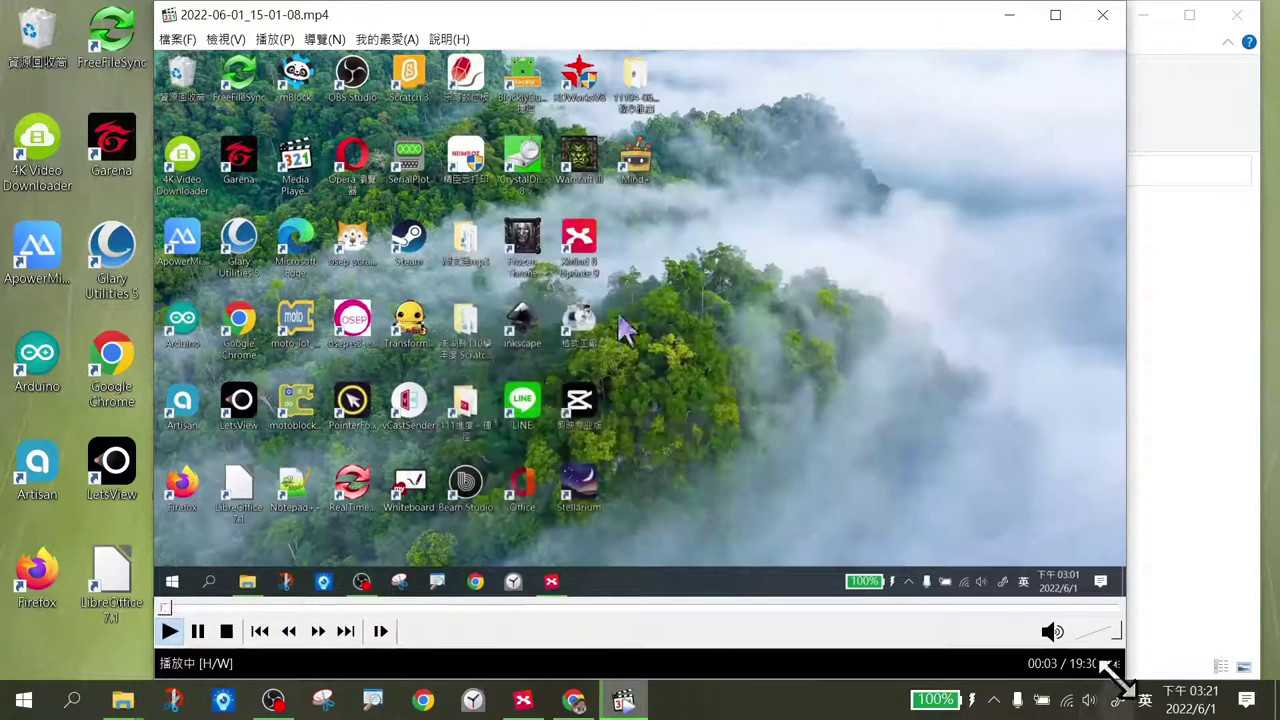
{"action": "left_click", "coordinate": [1090, 700]}
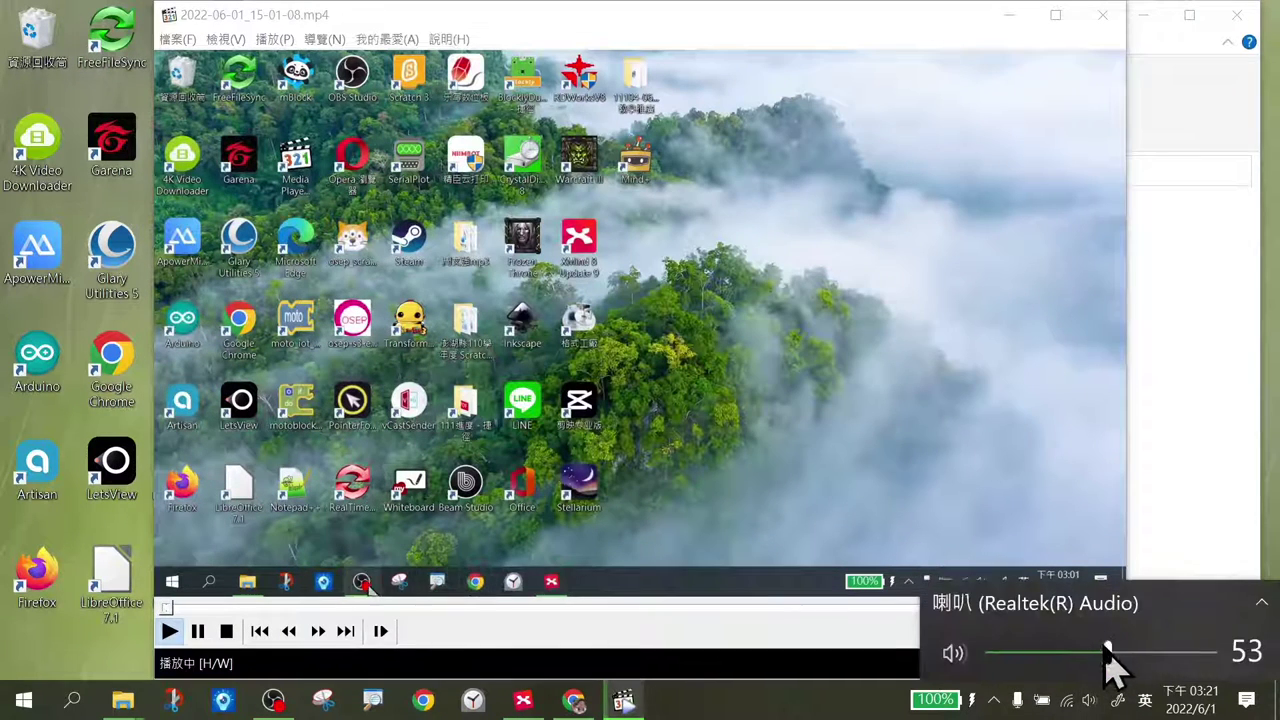
{"action": "left_click_drag", "start_coordinate": [1108, 654], "coordinate": [1215, 652]}
{"action": "left_click", "coordinate": [894, 51]}
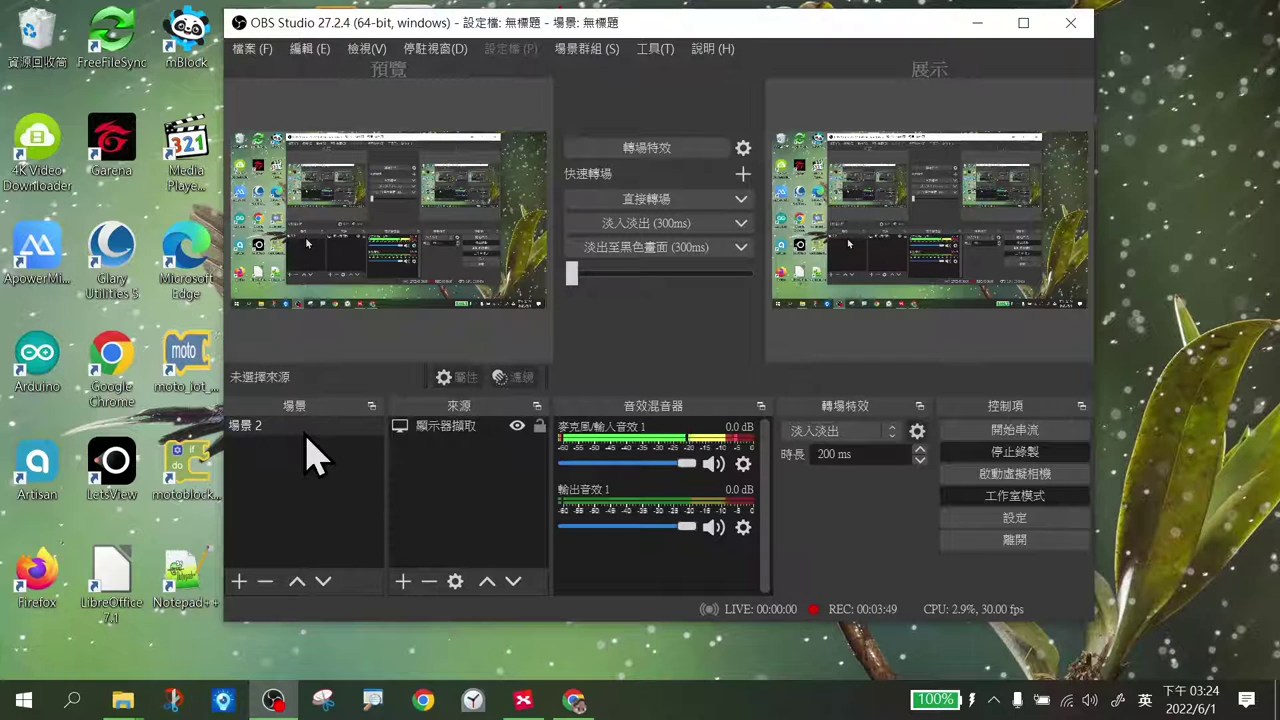
Select the 顯示器擷取 source in OBS Studio and examine the source types that can be added and its display choices.
{"action": "left_click", "coordinate": [455, 426]}
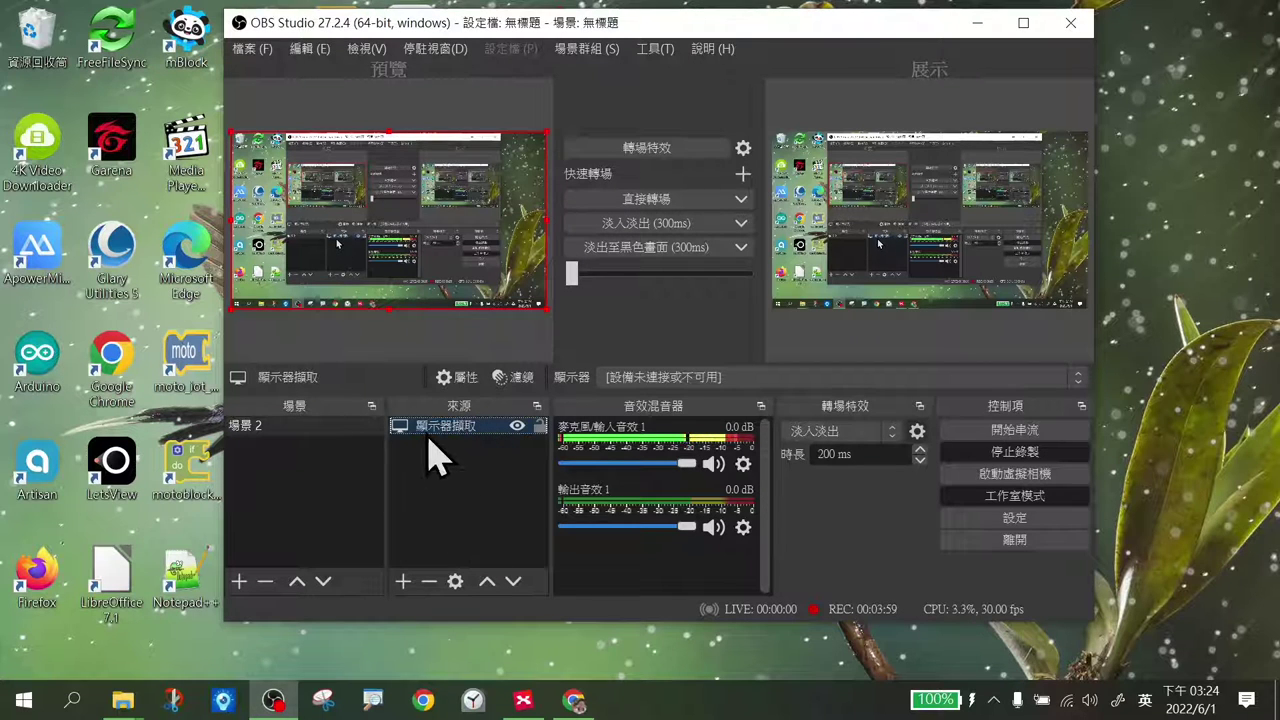
{"action": "left_click", "coordinate": [403, 585]}
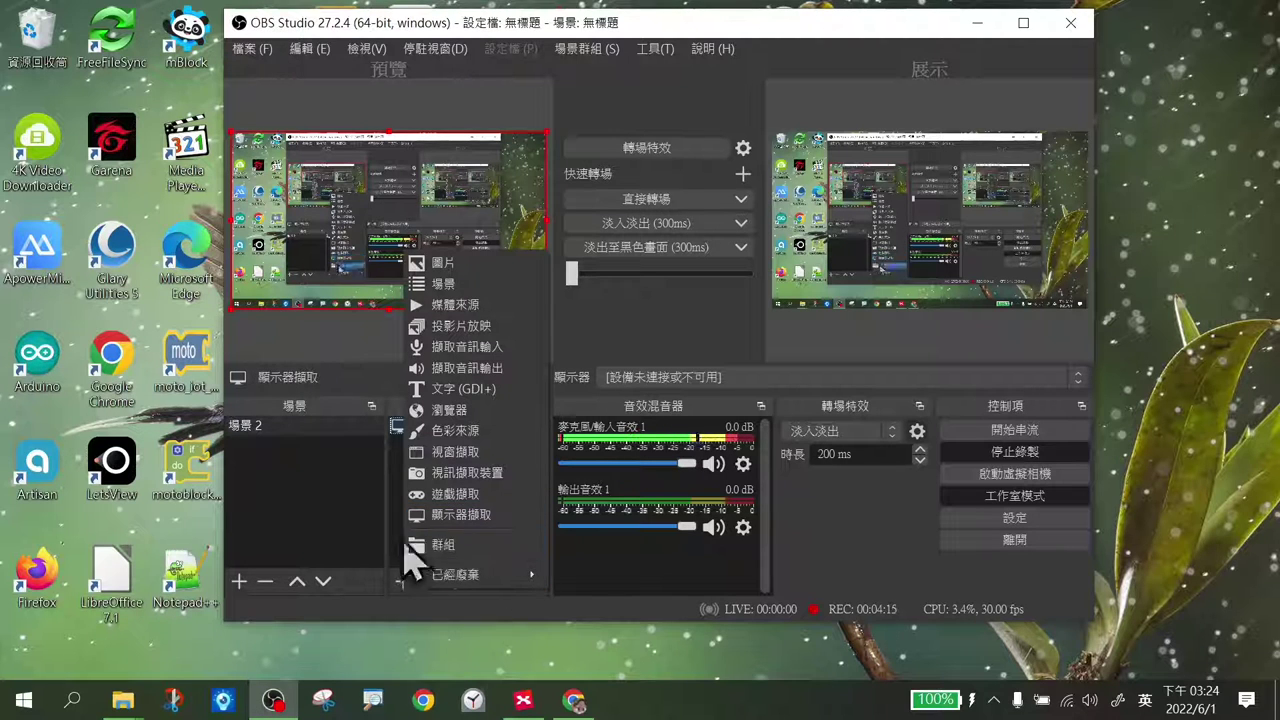
{"action": "left_click", "coordinate": [333, 510]}
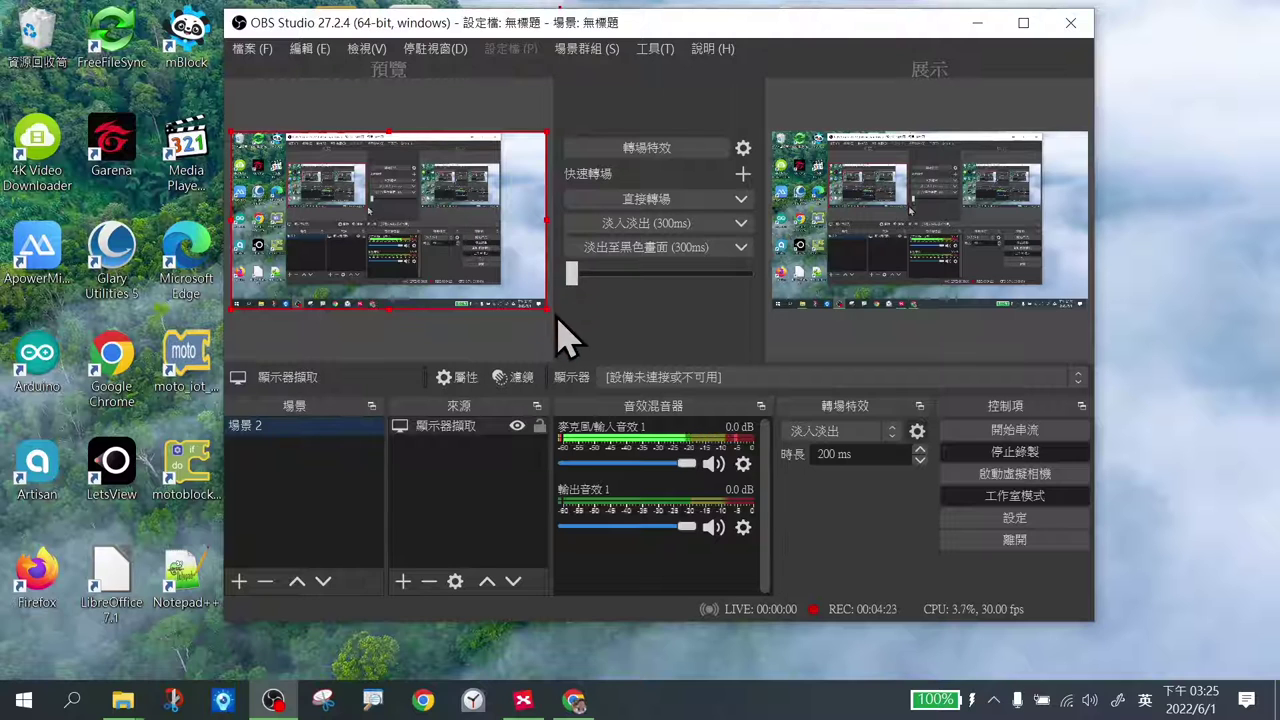
{"action": "left_click", "coordinate": [614, 376]}
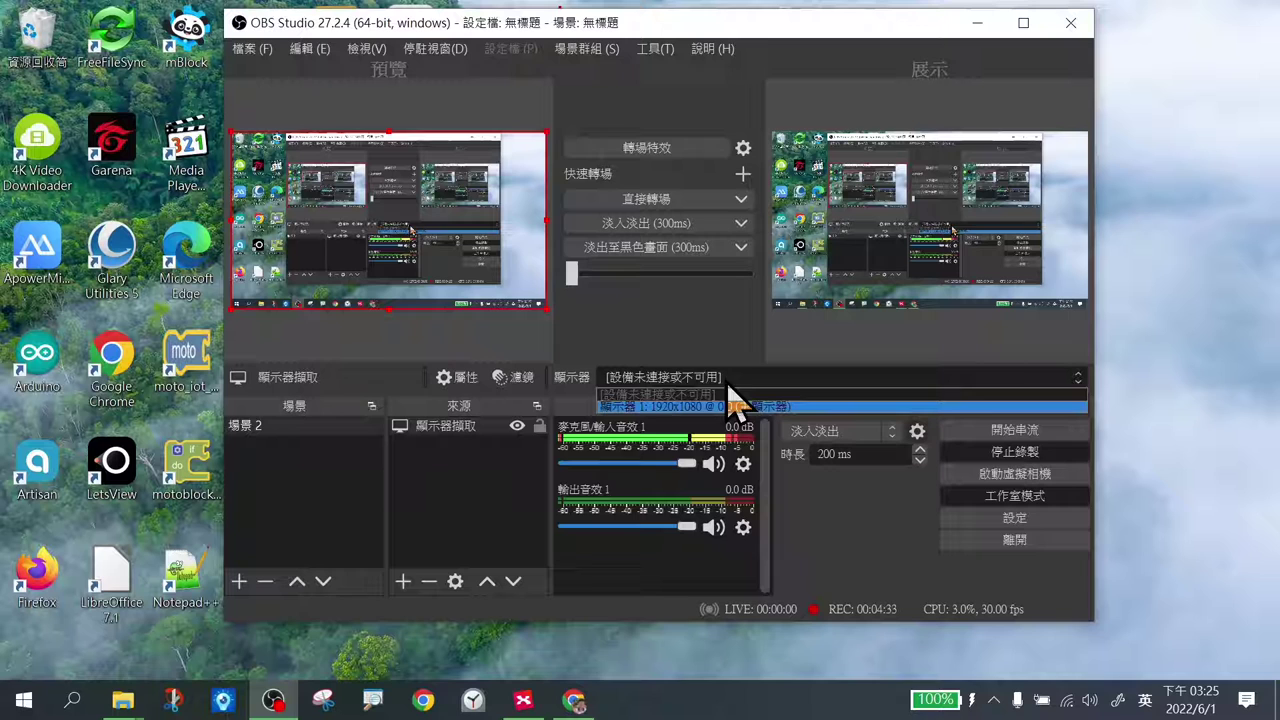
{"action": "left_click", "coordinate": [672, 345]}
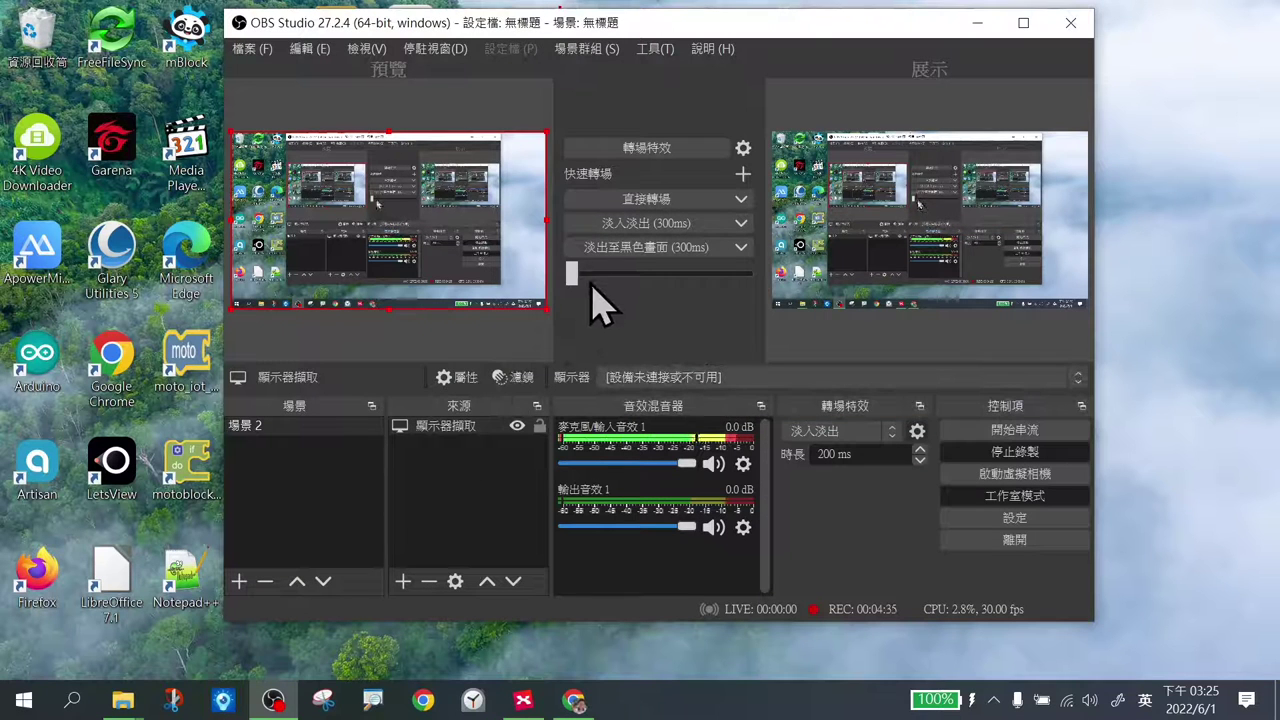